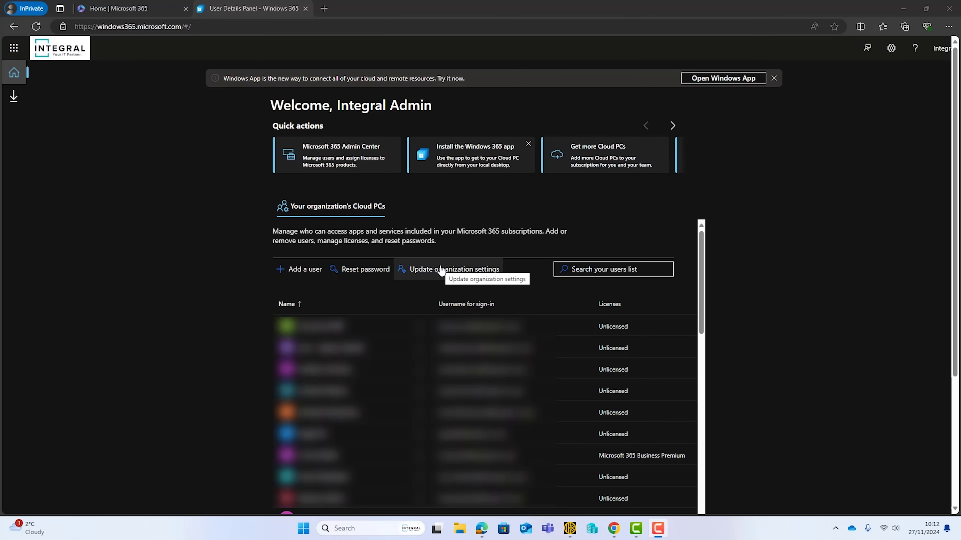
Step: Save organization settings with Microsoft Entra single sign-on enabled, English (United Kingdom) as language and region, and new Cloud PCs enrolled in Microsoft Intune
{"action": "left_click", "coordinate": [429, 276]}
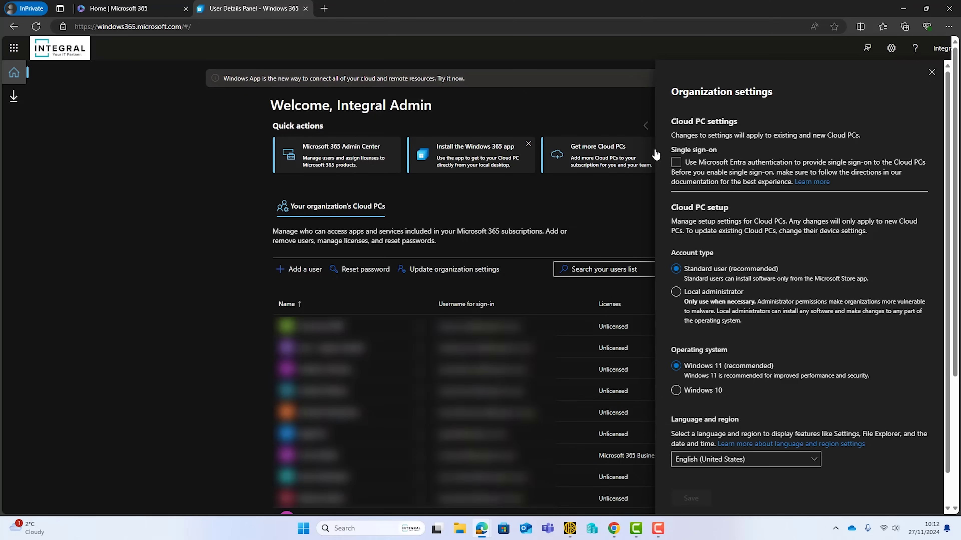
{"action": "left_click", "coordinate": [676, 163]}
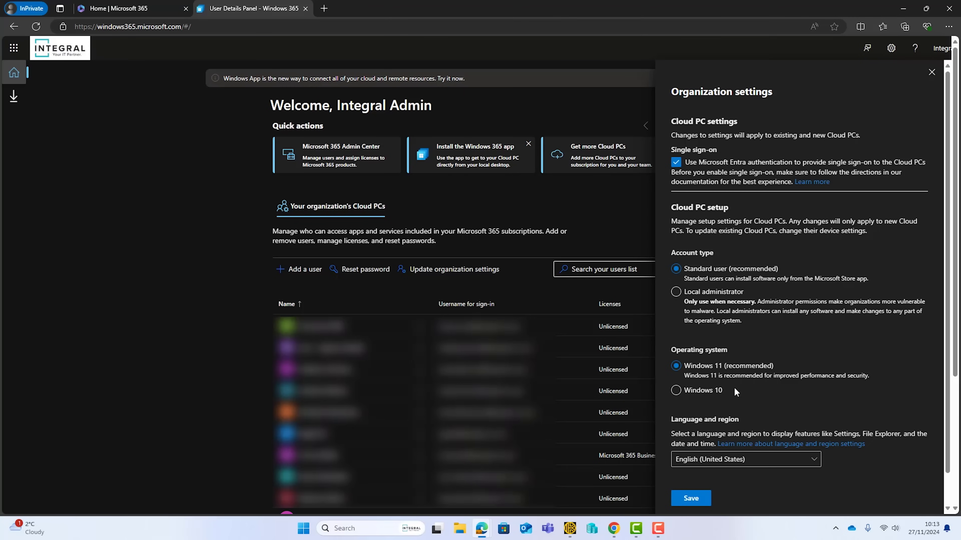
{"action": "scroll", "coordinate": [748, 401], "scroll_direction": "down", "scroll_amount": 1}
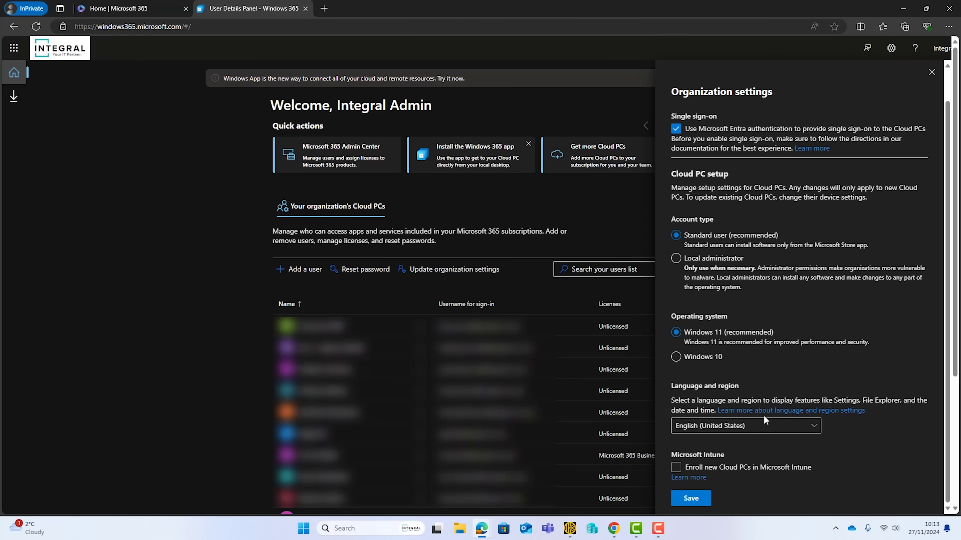
{"action": "left_click", "coordinate": [800, 427]}
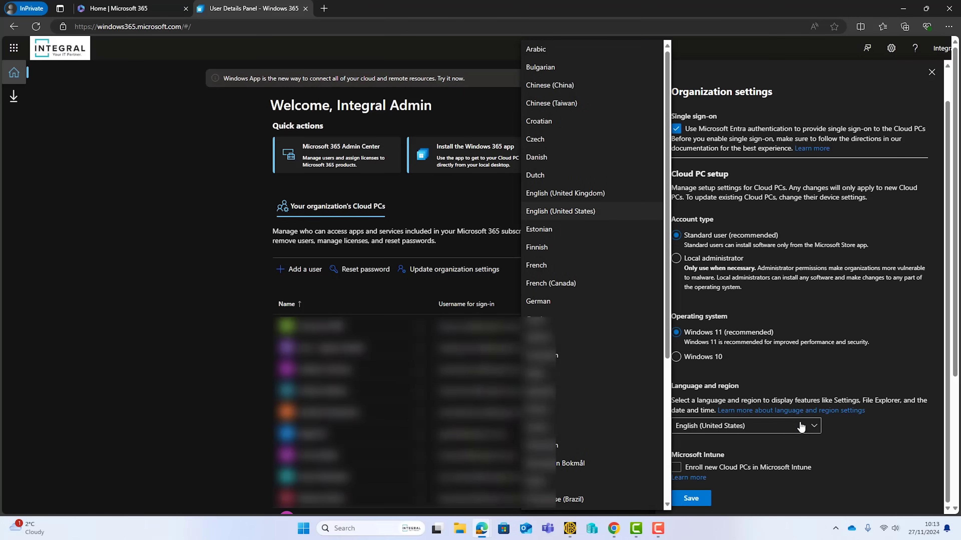
{"action": "left_click", "coordinate": [568, 194]}
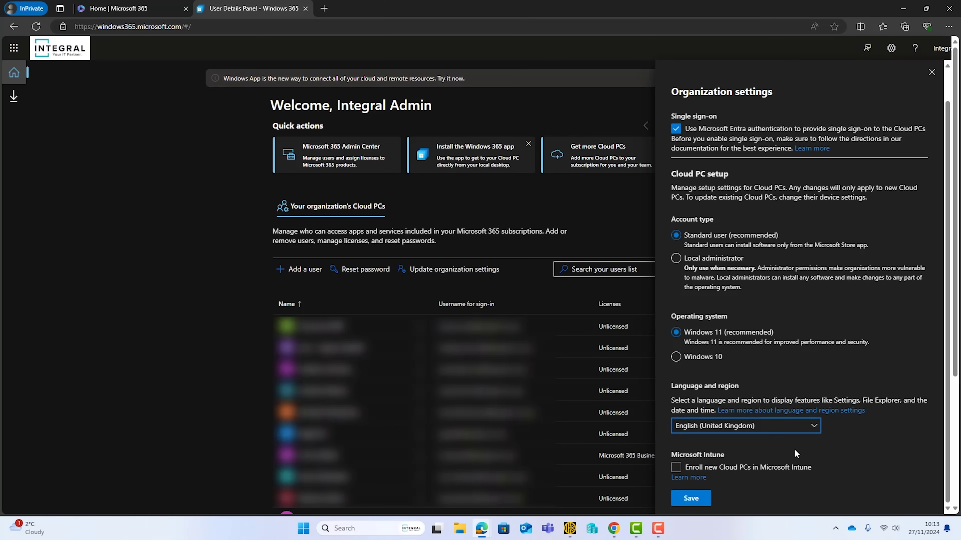
{"action": "left_click", "coordinate": [675, 467]}
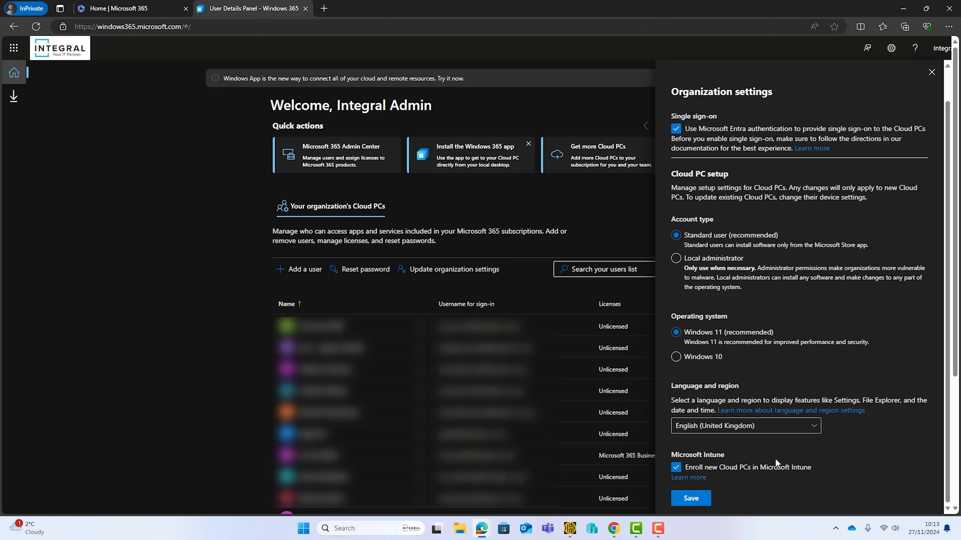
{"action": "left_click", "coordinate": [706, 504]}
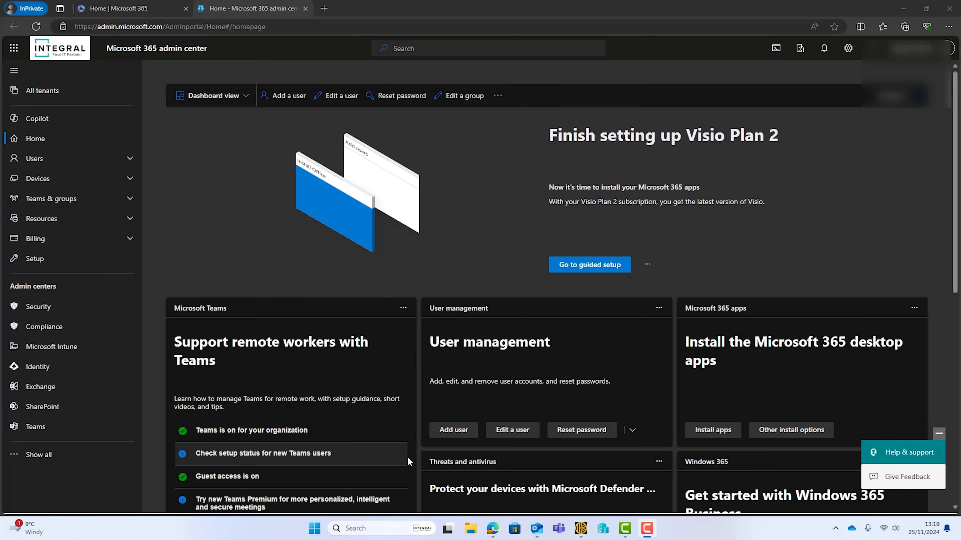
Step: In the Microsoft 365 admin center, assign the user a Windows 365 Business 2 vCPU, 8 GB, 128 GB (with Windows Hybrid Benefit) license
{"action": "left_click", "coordinate": [135, 158]}
{"action": "left_click", "coordinate": [72, 176]}
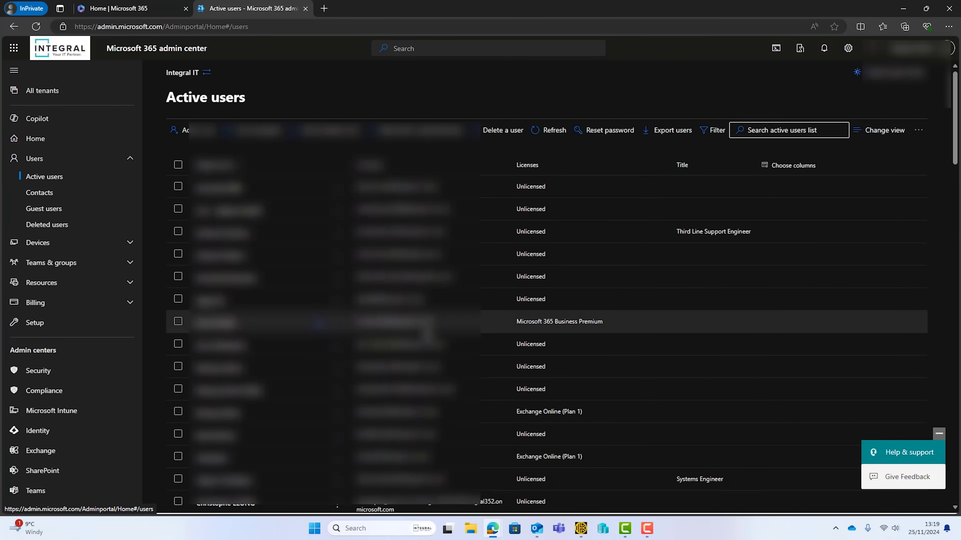
{"action": "left_click", "coordinate": [424, 322]}
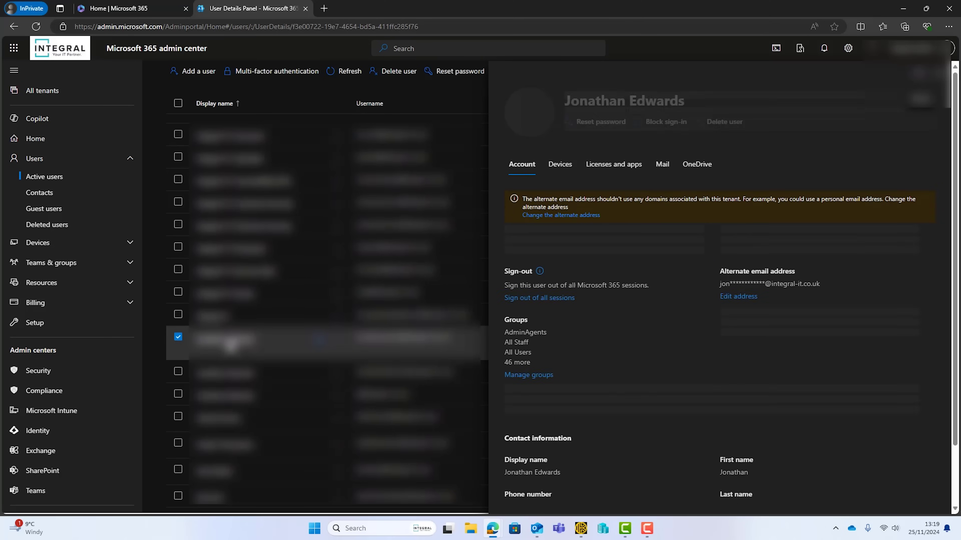
{"action": "left_click", "coordinate": [619, 183]}
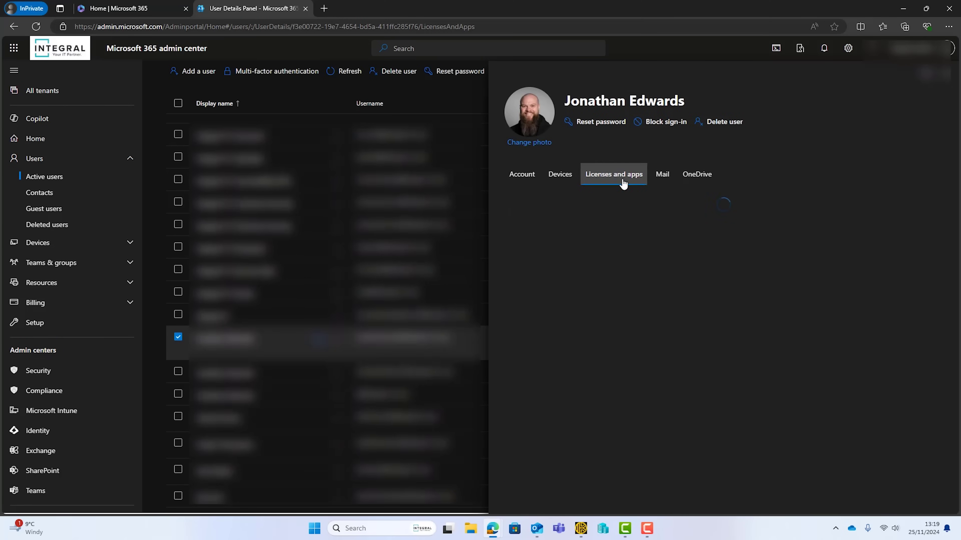
{"action": "scroll", "coordinate": [750, 301], "scroll_direction": "down", "scroll_amount": 10}
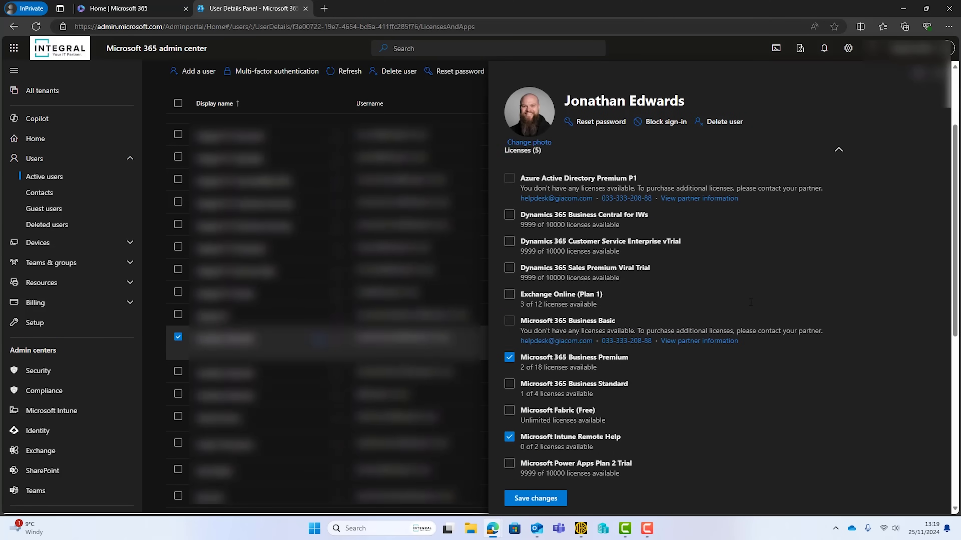
{"action": "left_click", "coordinate": [510, 401]}
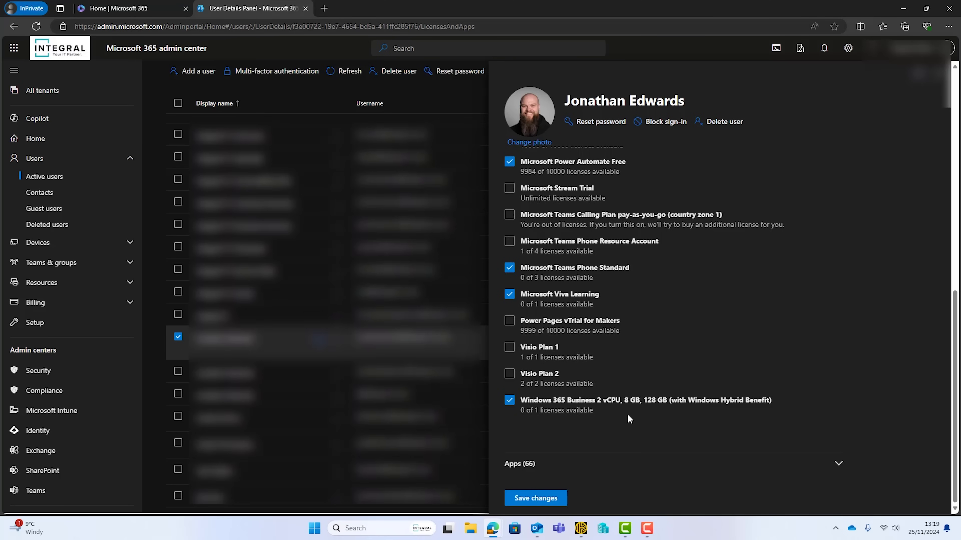
{"action": "left_click", "coordinate": [553, 498]}
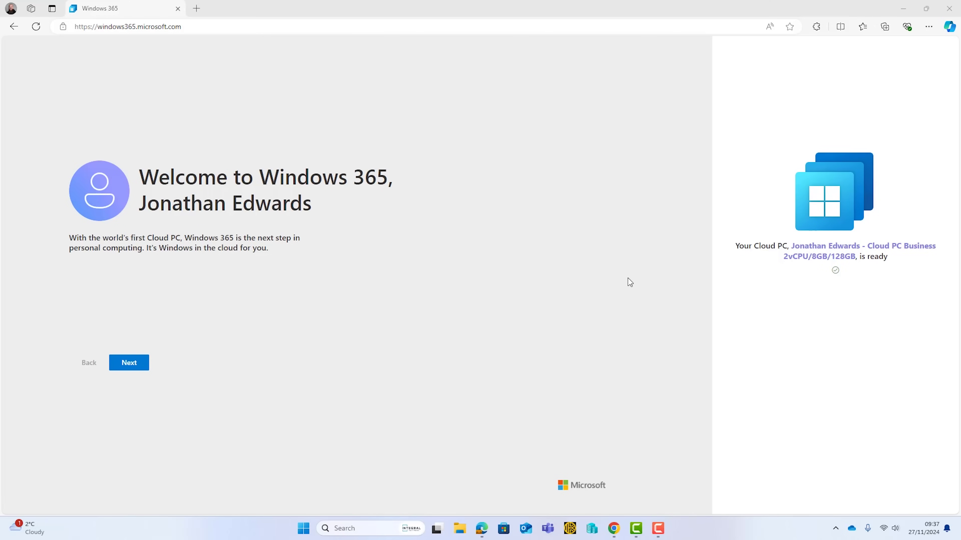
Step: On the user's Windows 365 site, go through the welcome pages and complete the three-part Cloud PC tour
{"action": "left_click", "coordinate": [129, 363]}
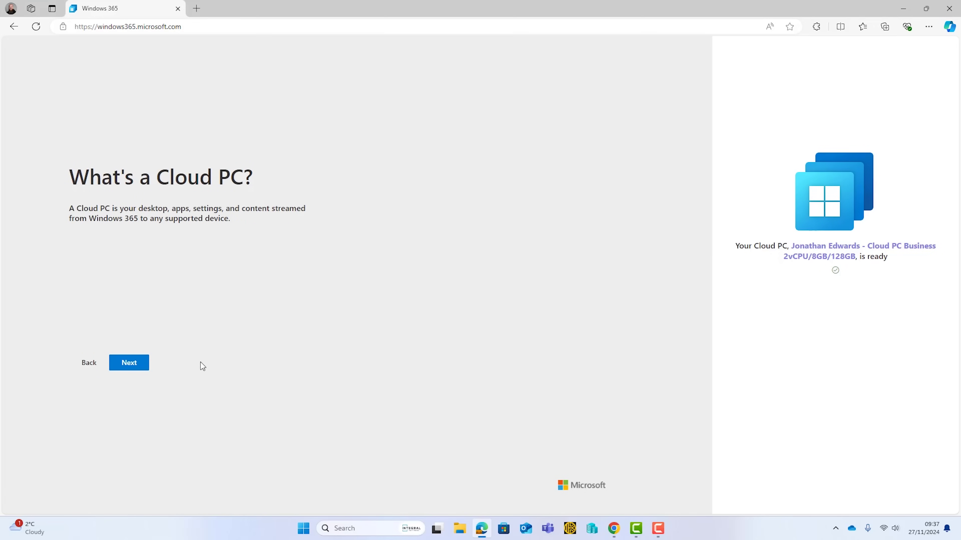
{"action": "left_click", "coordinate": [145, 367]}
{"action": "left_click", "coordinate": [145, 367]}
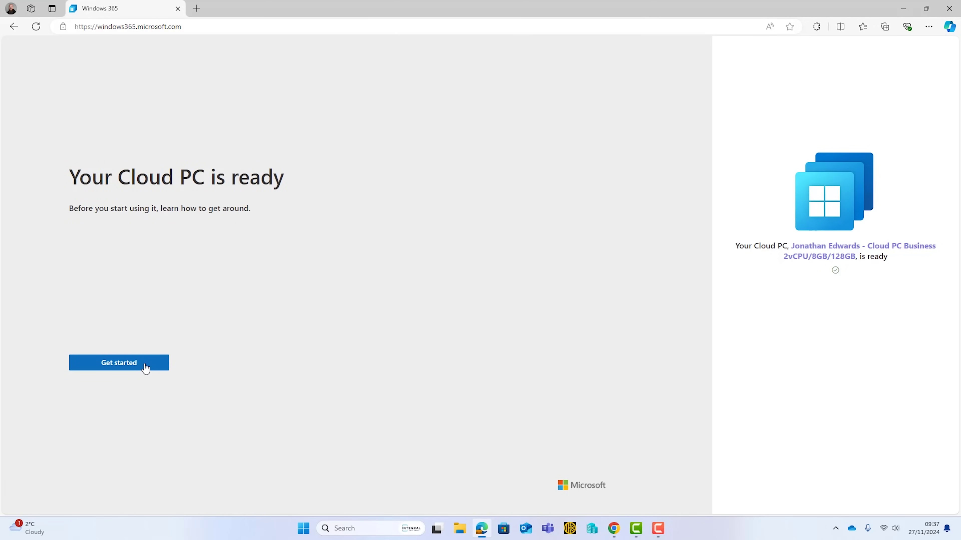
{"action": "left_click", "coordinate": [145, 367]}
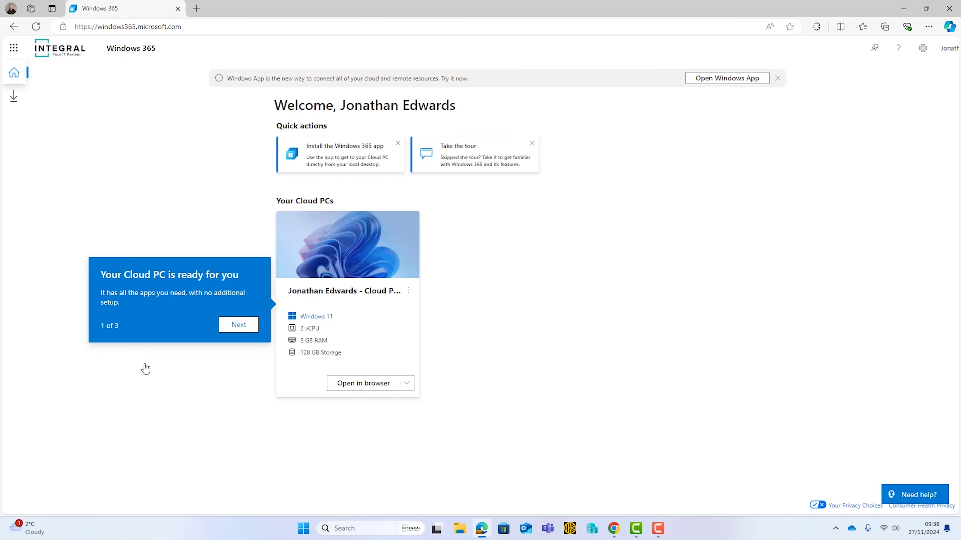
{"action": "left_click", "coordinate": [241, 325]}
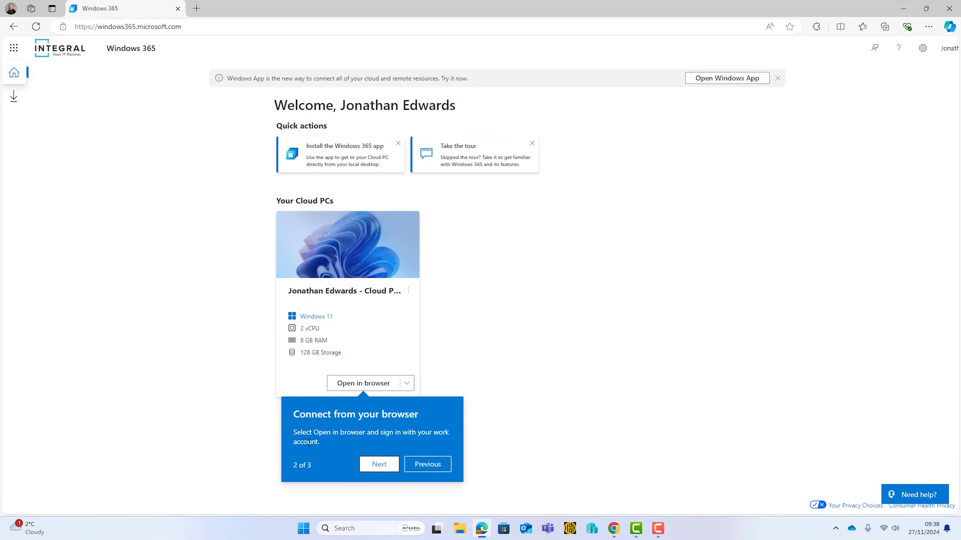
{"action": "left_click", "coordinate": [368, 464]}
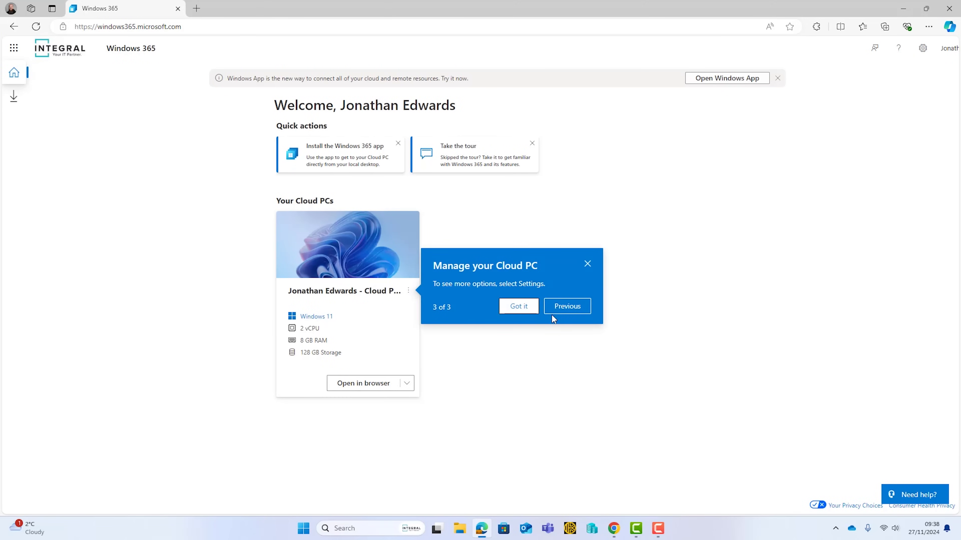
{"action": "left_click", "coordinate": [524, 309]}
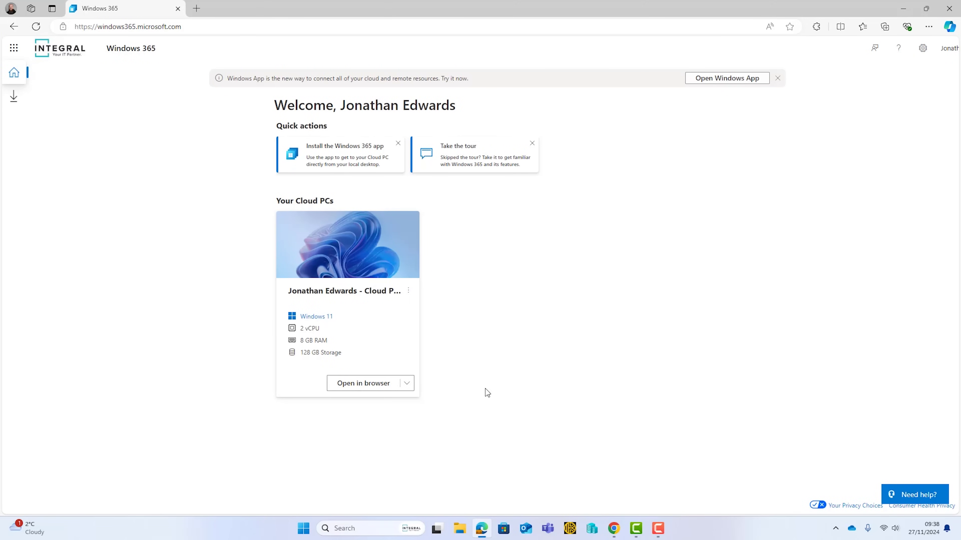
Step: Connect to the Cloud PC in the browser with all devices and features allowed, and keep the session settings from showing again
{"action": "left_click", "coordinate": [408, 384]}
{"action": "left_click", "coordinate": [447, 387]}
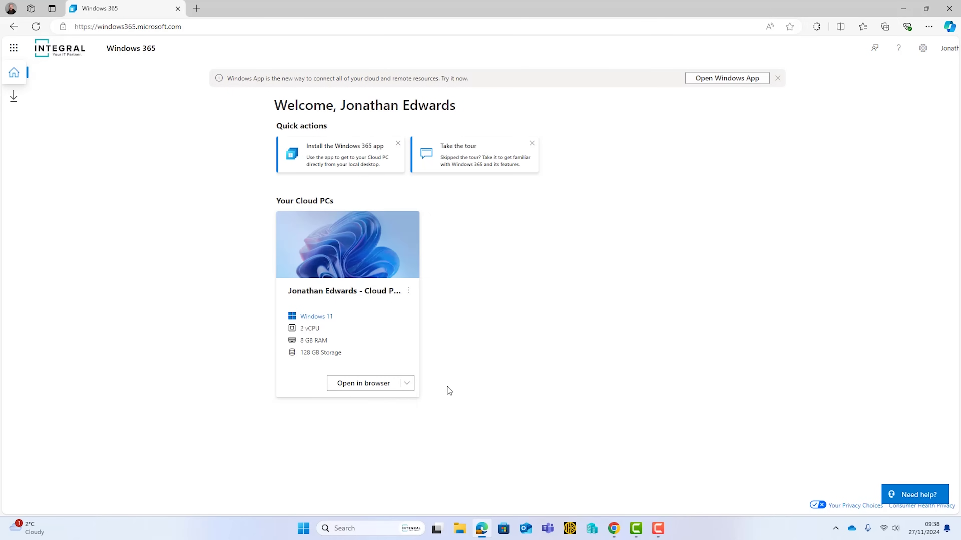
{"action": "left_click", "coordinate": [372, 388]}
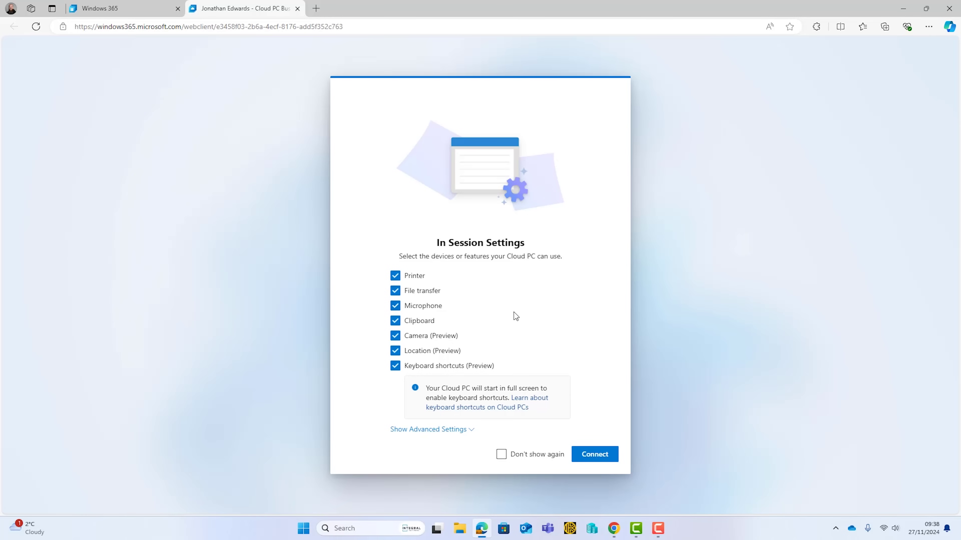
{"action": "left_click", "coordinate": [501, 455]}
{"action": "left_click", "coordinate": [602, 457]}
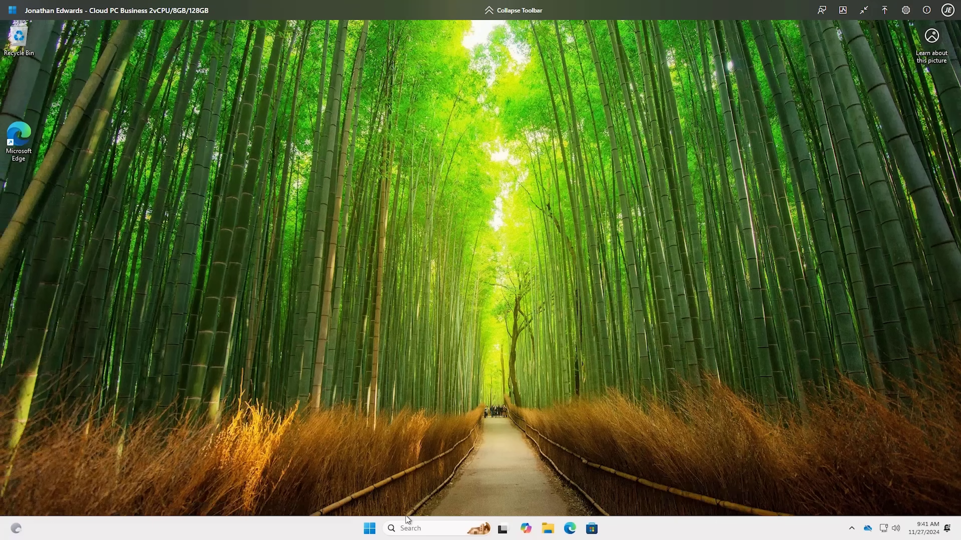
Step: Check the Start menu apps and the OneDrive status on the Cloud PC, and sign out of the session
{"action": "left_click", "coordinate": [369, 528]}
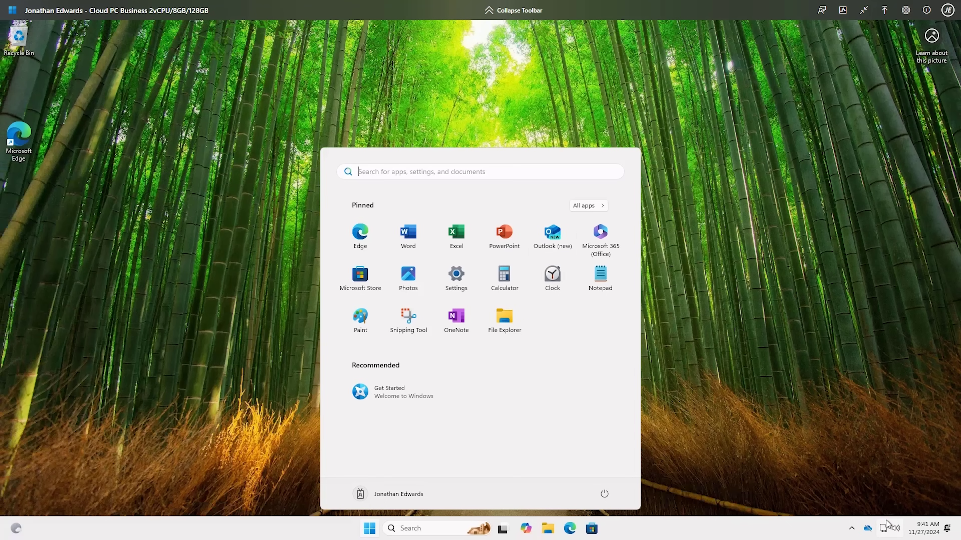
{"action": "left_click", "coordinate": [866, 528]}
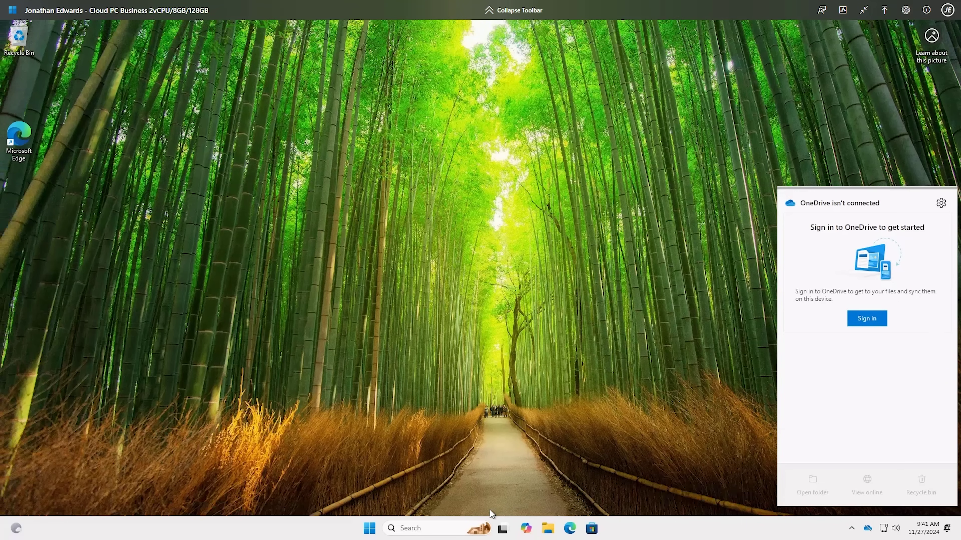
{"action": "right_click", "coordinate": [370, 528]}
{"action": "mouse_move", "coordinate": [396, 487]}
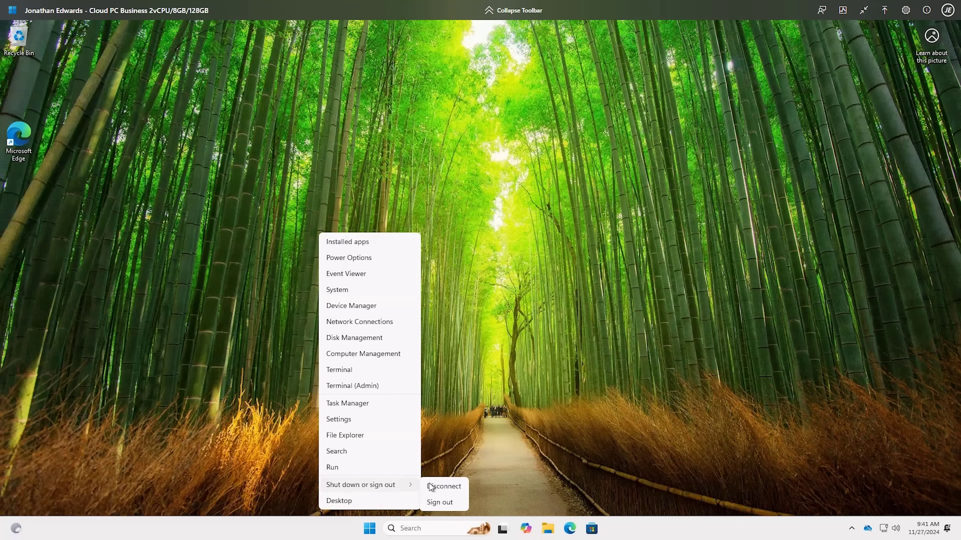
{"action": "left_click", "coordinate": [440, 502]}
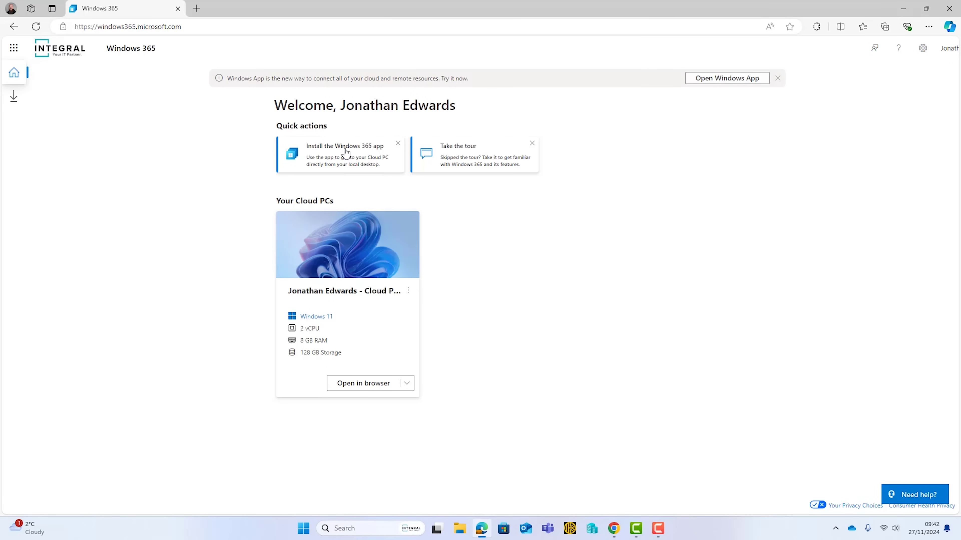
Step: Install the Windows 365 app for Windows from the Microsoft Store on the local computer
{"action": "left_click", "coordinate": [318, 148]}
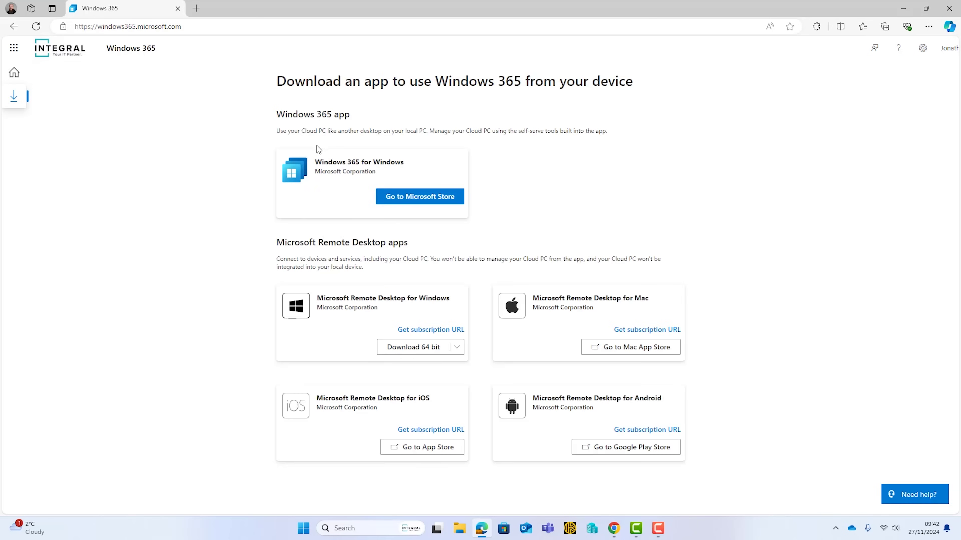
{"action": "left_click", "coordinate": [416, 199]}
{"action": "left_click", "coordinate": [553, 108]}
{"action": "left_click", "coordinate": [122, 208]}
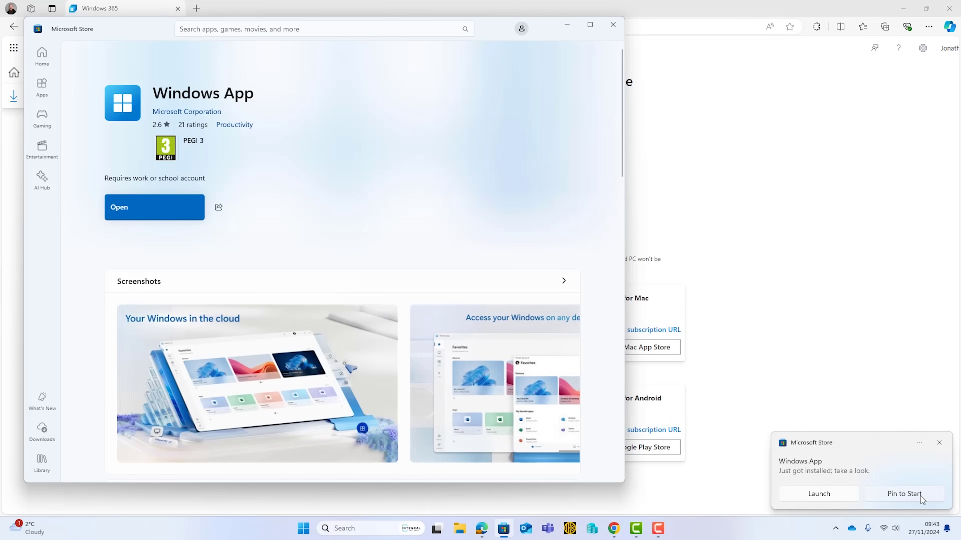
Step: Pin the newly installed Windows App to Start and launch it
{"action": "left_click", "coordinate": [920, 496]}
{"action": "key", "text": "super"}
{"action": "left_click", "coordinate": [402, 392]}
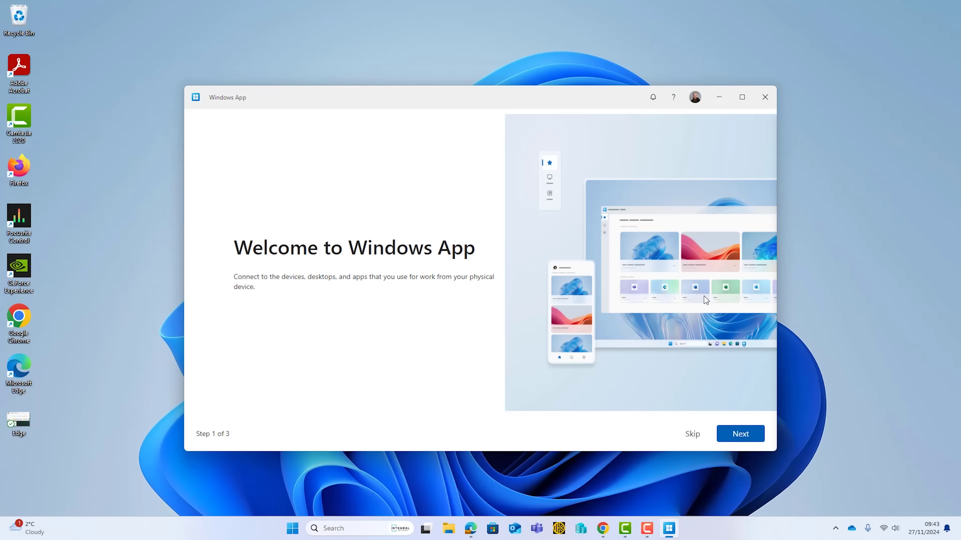
Step: Complete the three-step Windows App introduction to reach the Devices list
{"action": "left_click", "coordinate": [740, 434]}
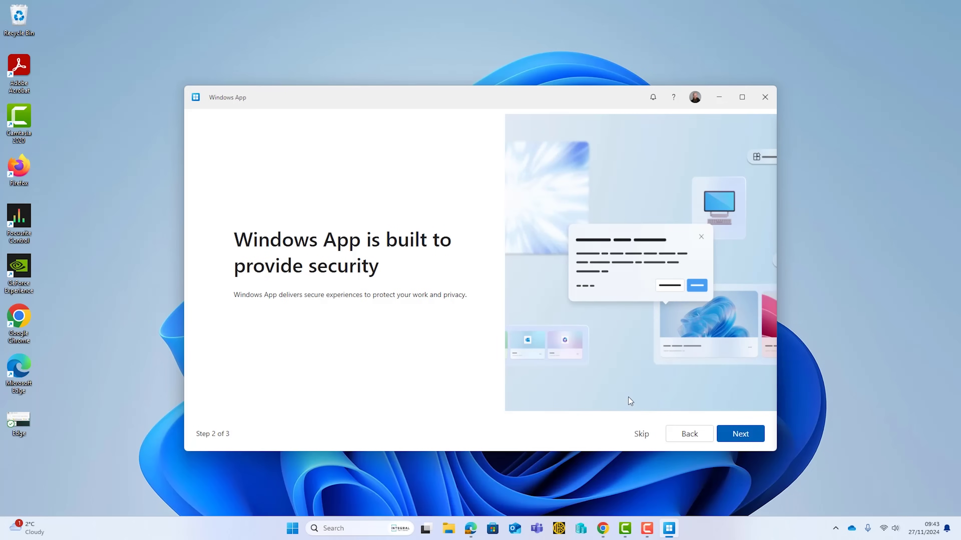
{"action": "left_click", "coordinate": [740, 434]}
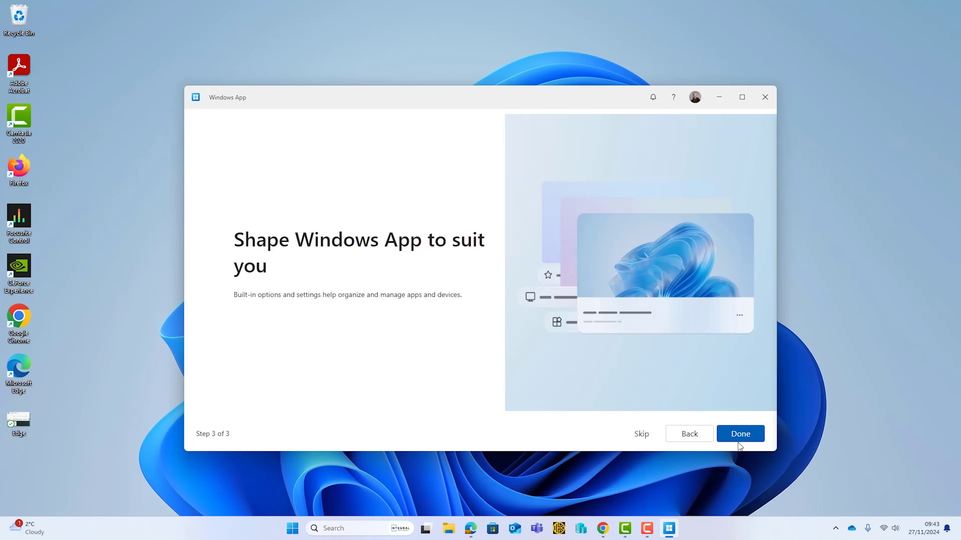
{"action": "left_click", "coordinate": [740, 437]}
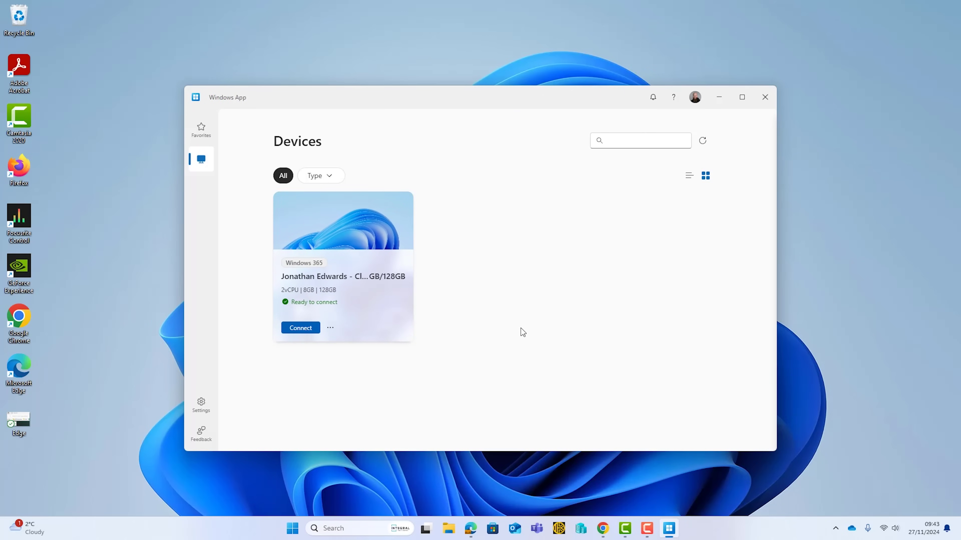
Step: Connect to the 2vCPU, 8GB, 128GB Windows 365 Cloud PC from the Windows App
{"action": "left_click_drag", "start_coordinate": [506, 94], "coordinate": [498, 92]}
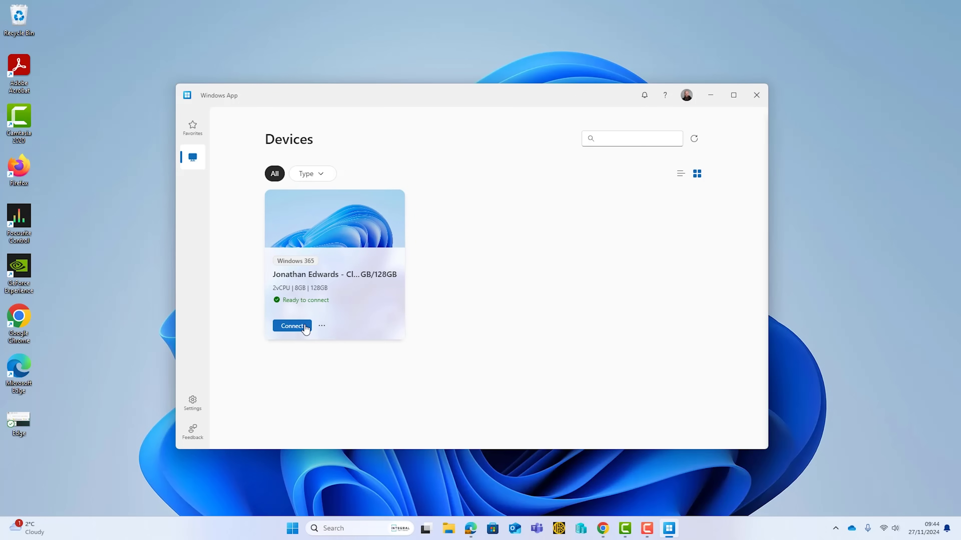
{"action": "left_click", "coordinate": [298, 327]}
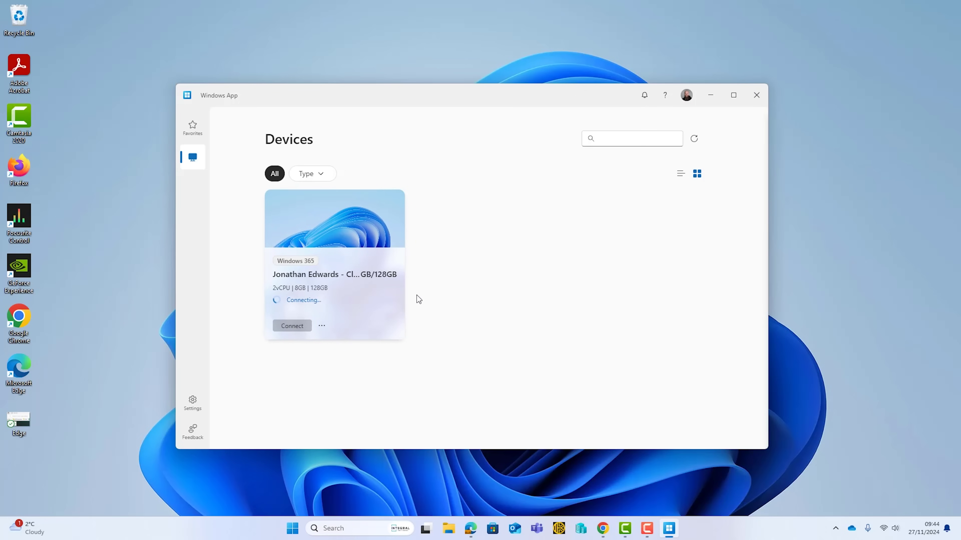
{"action": "left_click", "coordinate": [404, 356]}
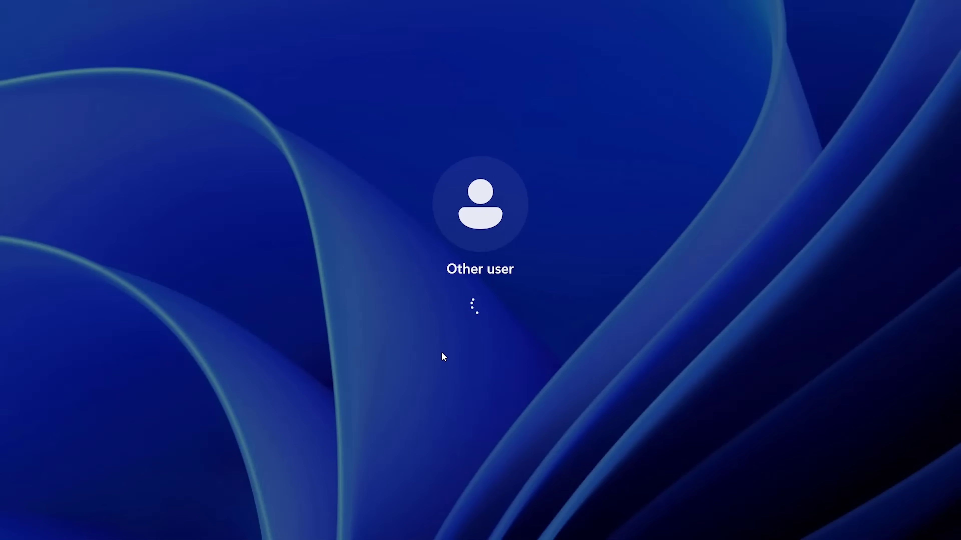
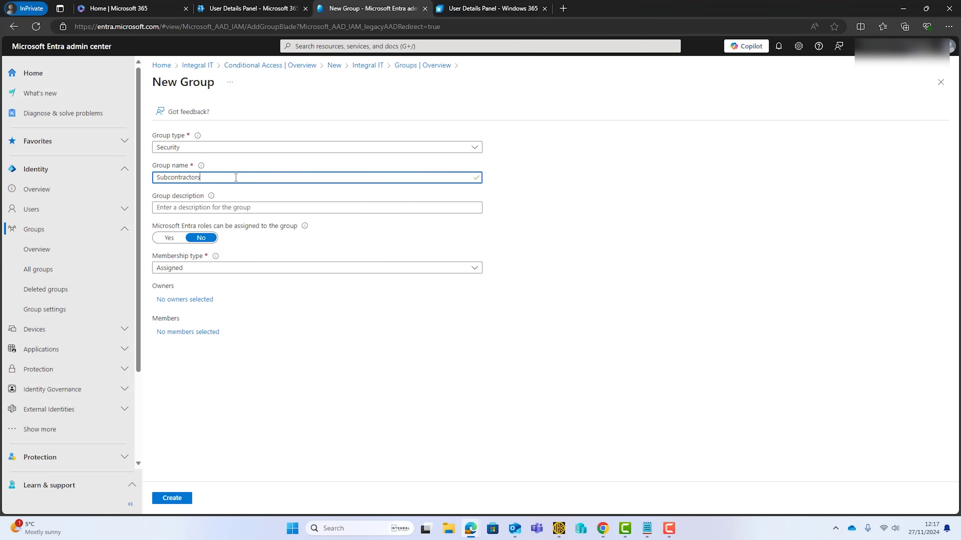
Step: Assign an owner to the Subcontractors security group, add the Windows365 Test user as a member, and create the group
{"action": "left_click", "coordinate": [191, 301]}
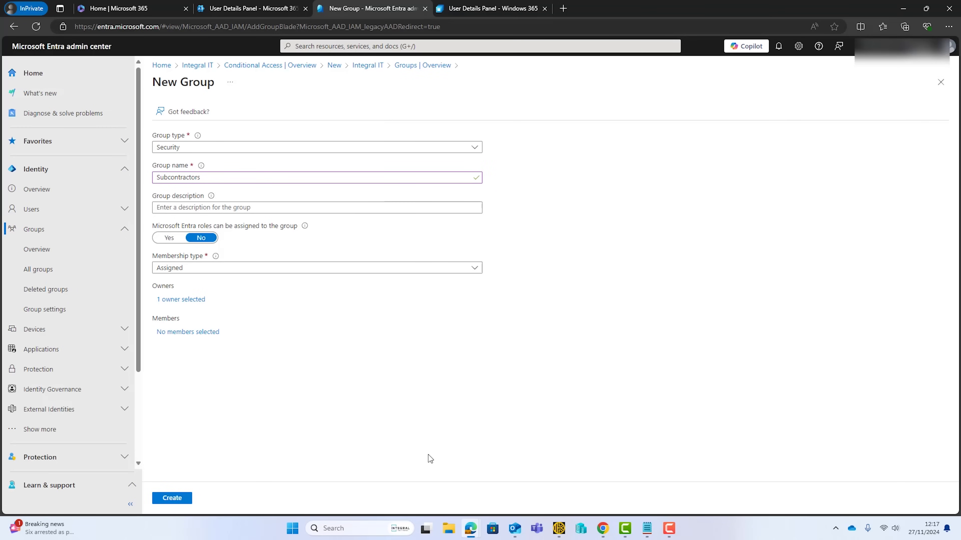
{"action": "left_click", "coordinate": [201, 332]}
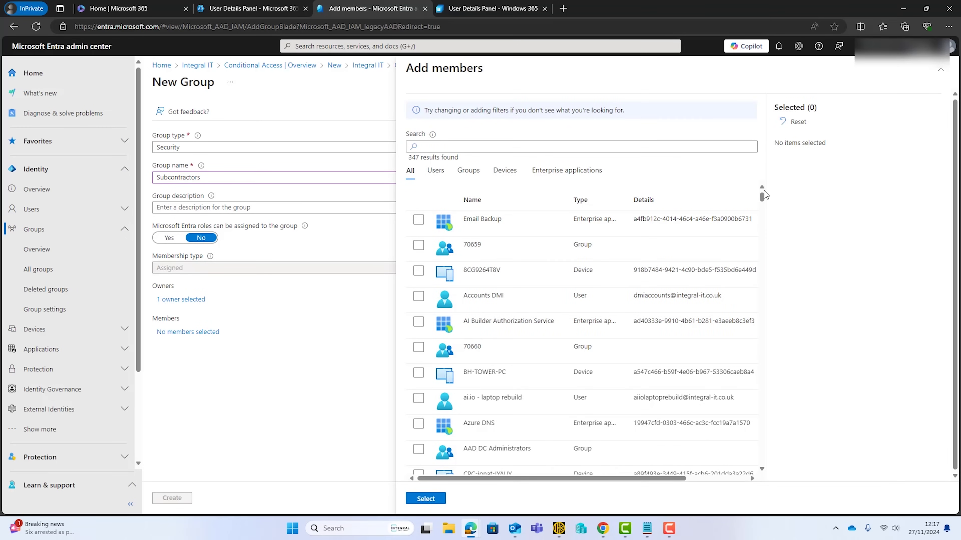
{"action": "left_click", "coordinate": [418, 298]}
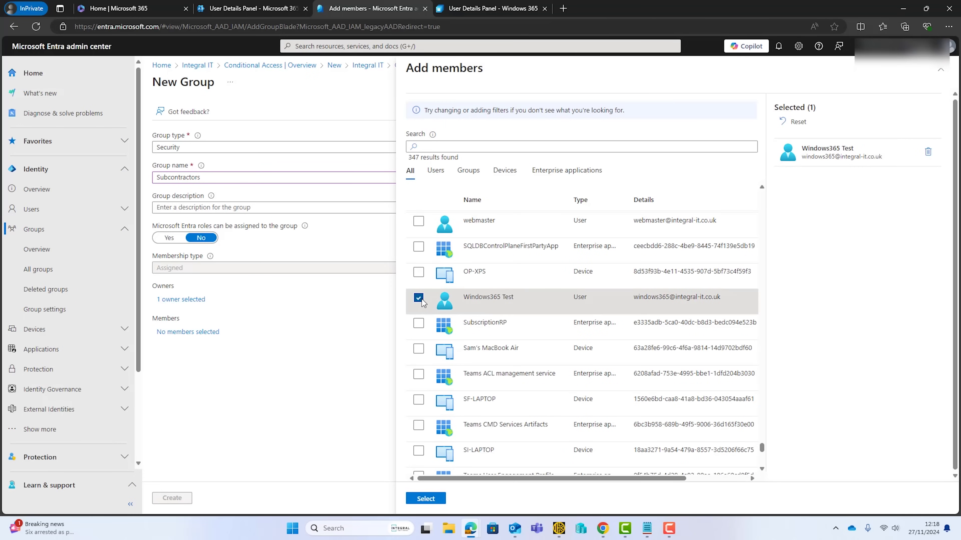
{"action": "left_click", "coordinate": [440, 499]}
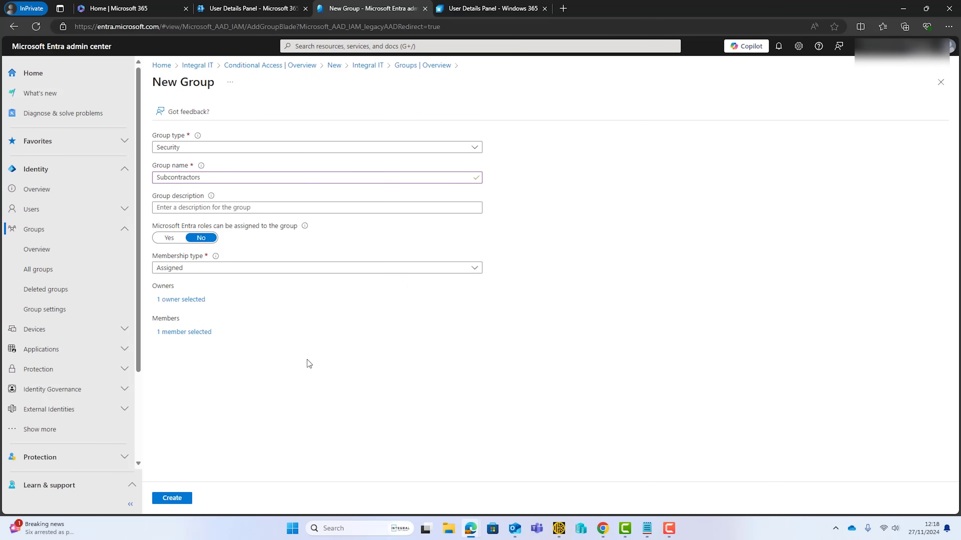
{"action": "left_click", "coordinate": [167, 503]}
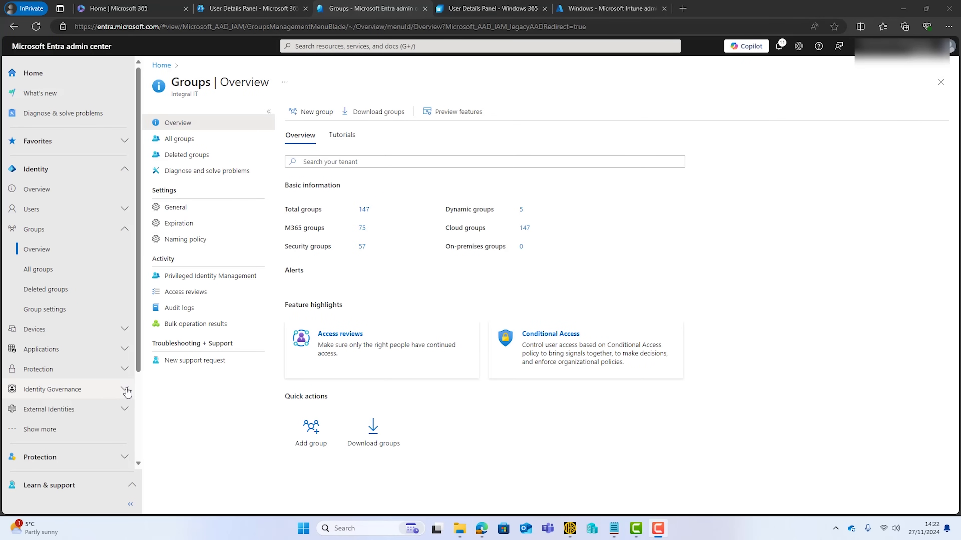
Step: Start a new Conditional Access policy named Windows 365 Access Only
{"action": "left_click", "coordinate": [99, 370]}
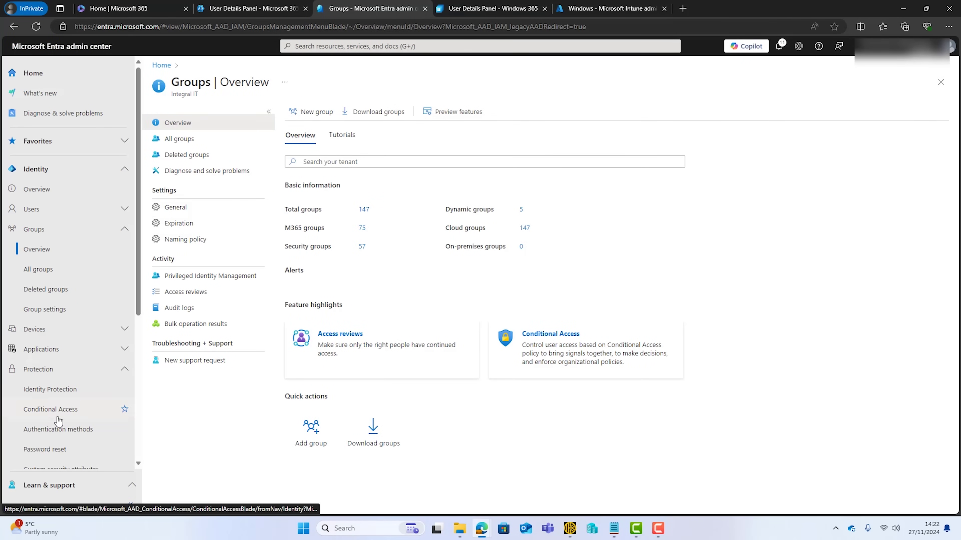
{"action": "left_click", "coordinate": [53, 411]}
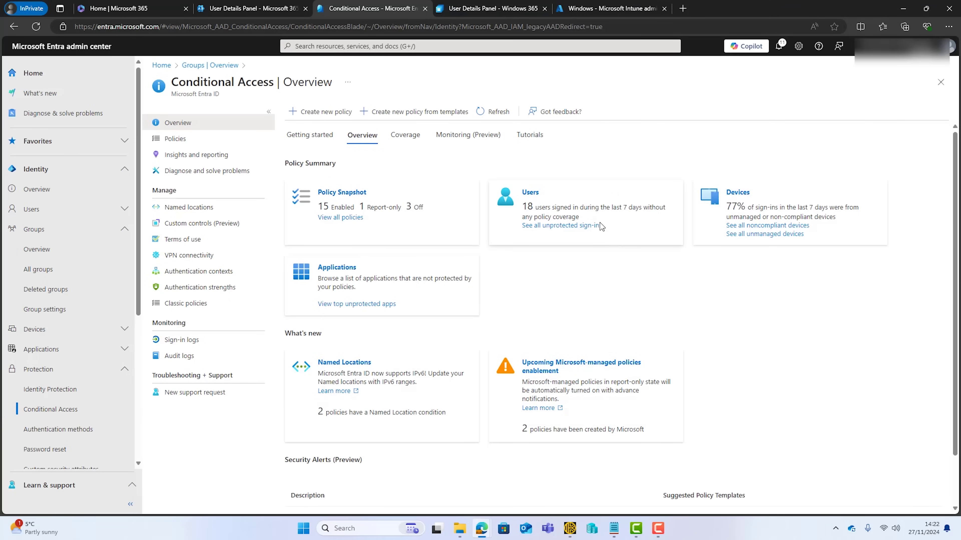
{"action": "left_click", "coordinate": [322, 115]}
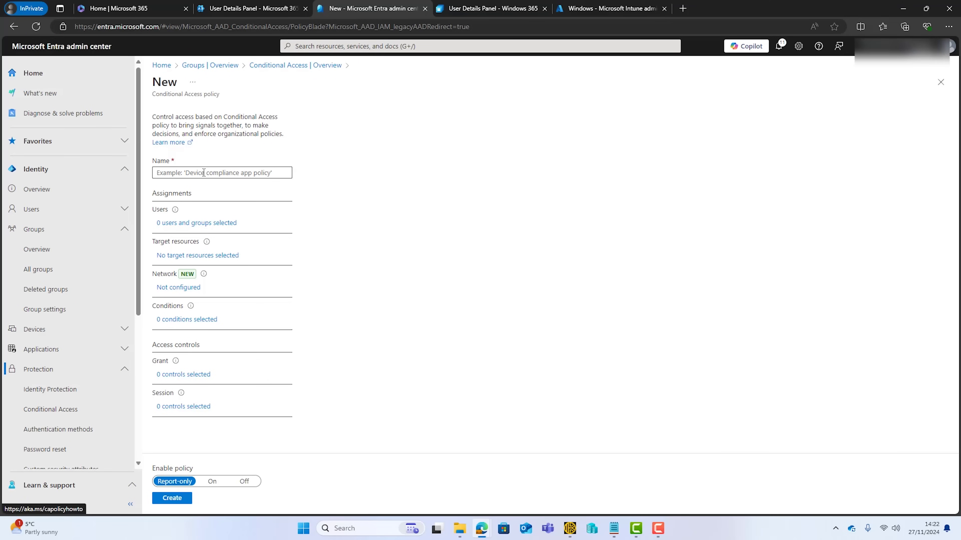
{"action": "left_click", "coordinate": [204, 172]}
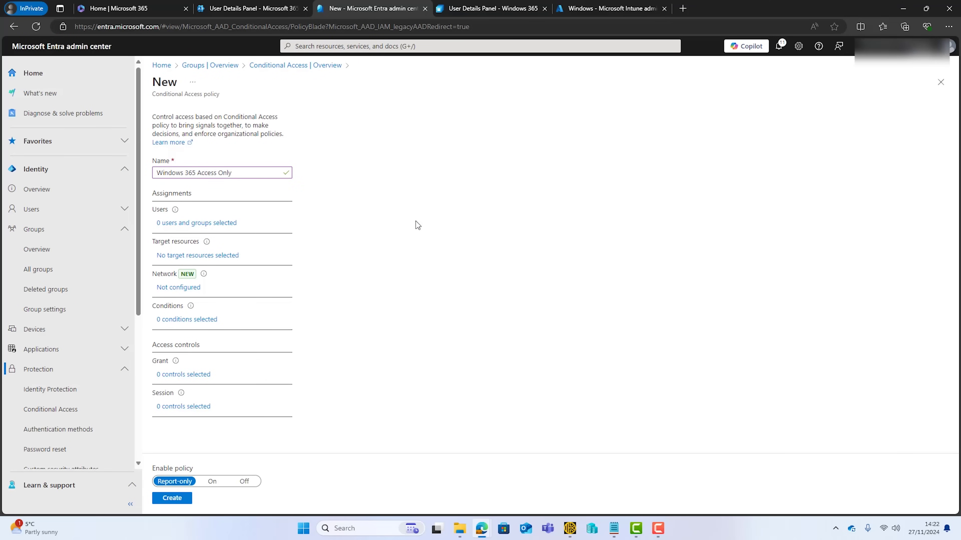
Step: Include only the Subcontractors group in the policy's user assignments
{"action": "left_click", "coordinate": [219, 224]}
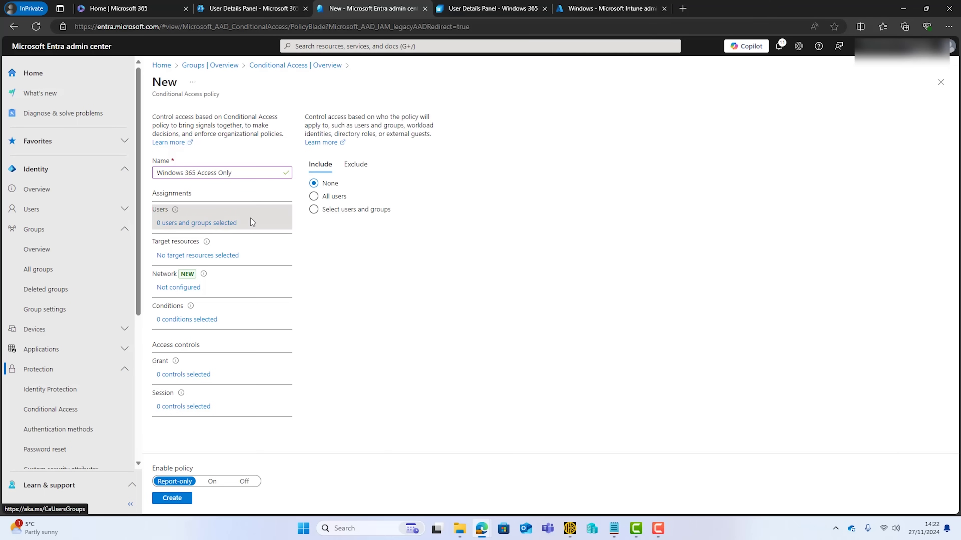
{"action": "left_click", "coordinate": [314, 209]}
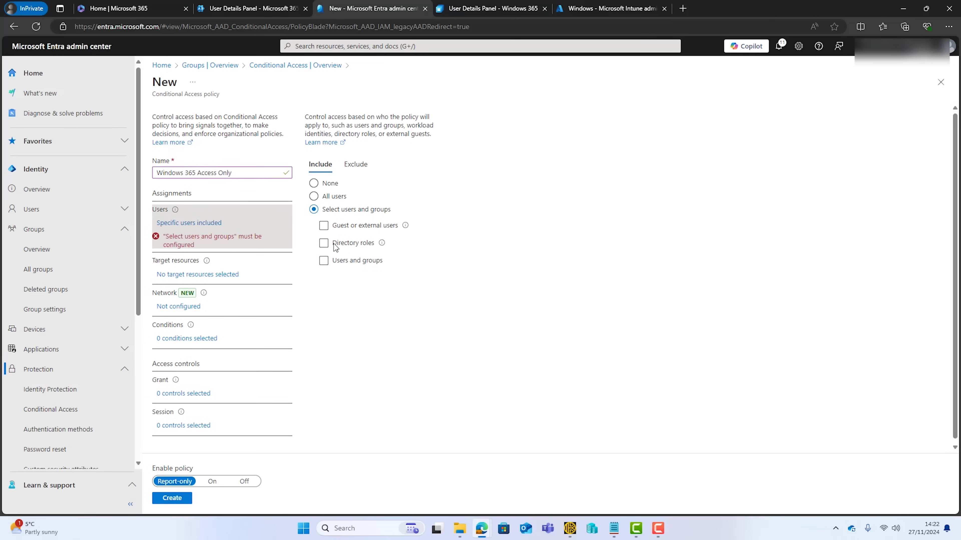
{"action": "left_click", "coordinate": [324, 261]}
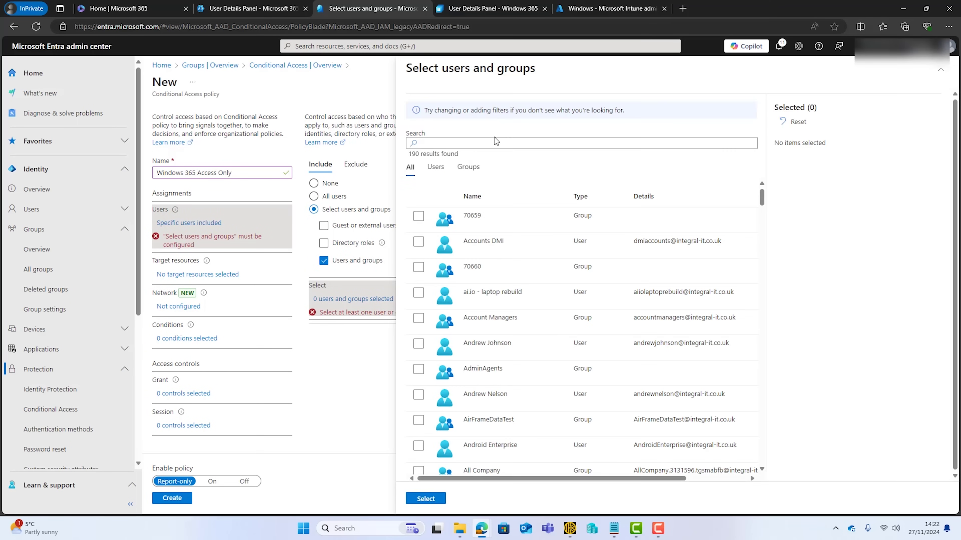
{"action": "left_click", "coordinate": [493, 144]}
{"action": "type", "text": "sub"}
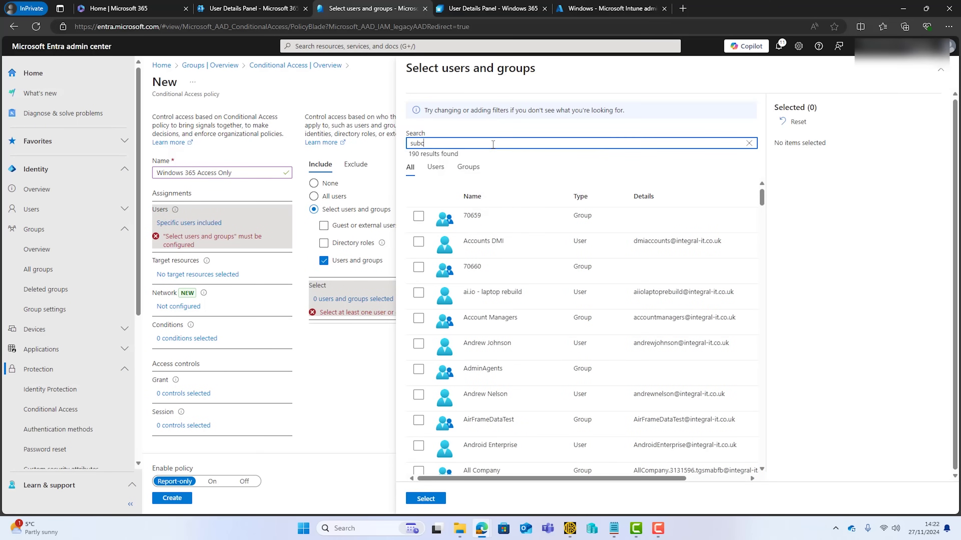
{"action": "type", "text": "c"}
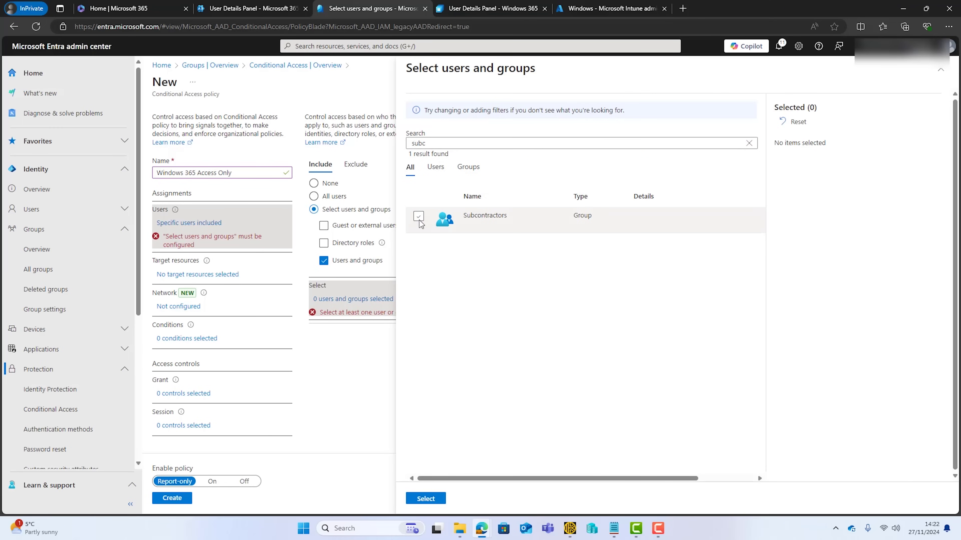
{"action": "left_click", "coordinate": [418, 217]}
{"action": "left_click", "coordinate": [425, 499]}
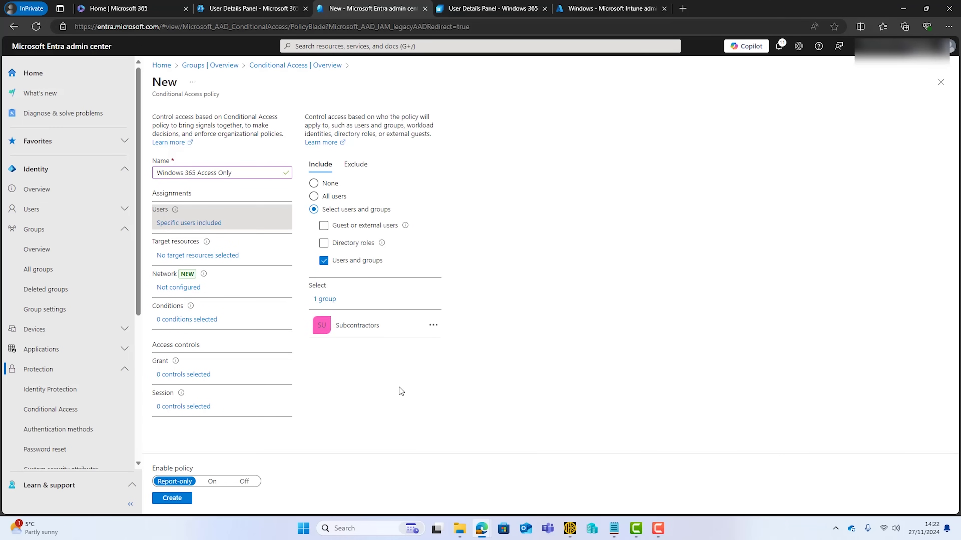
Step: Include Office 365 as a selected target resource of the policy
{"action": "left_click", "coordinate": [198, 256]}
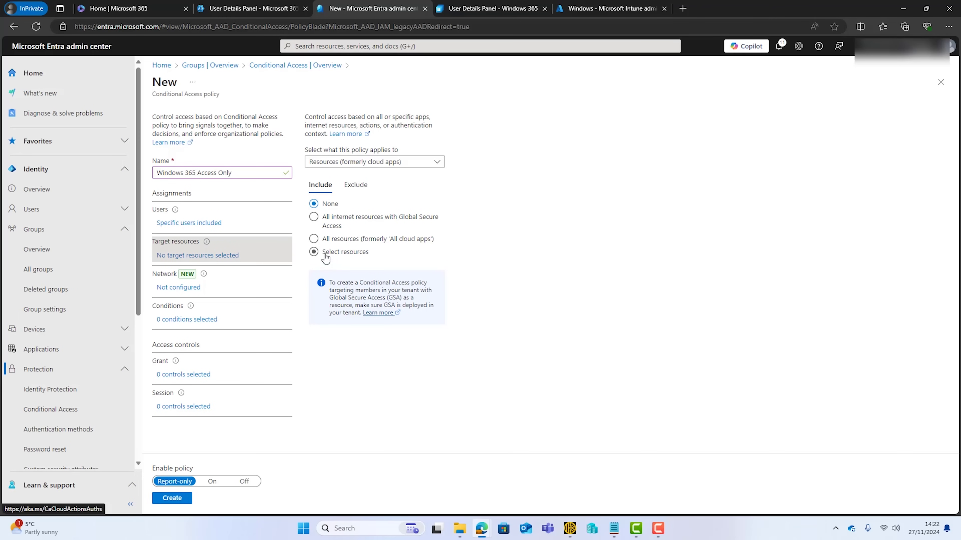
{"action": "left_click", "coordinate": [314, 252]}
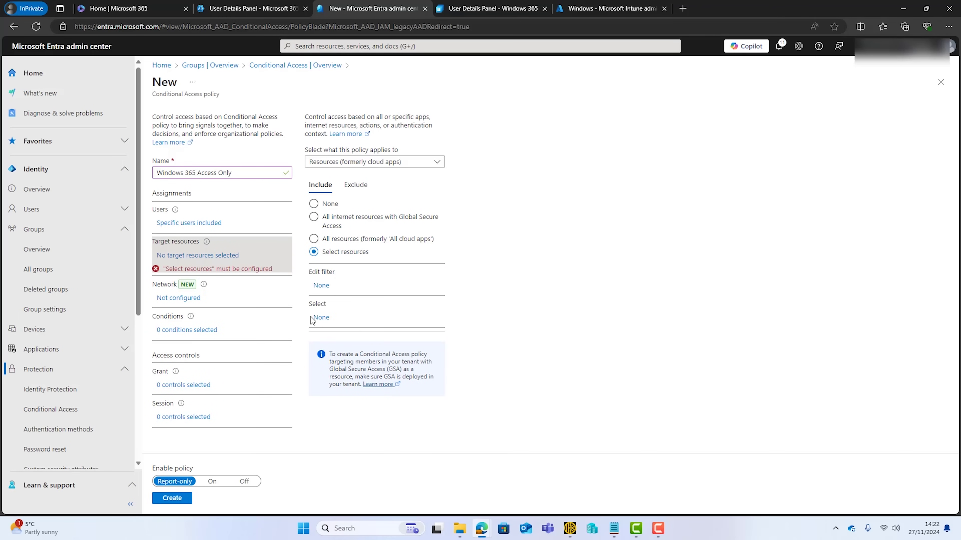
{"action": "left_click", "coordinate": [322, 318]}
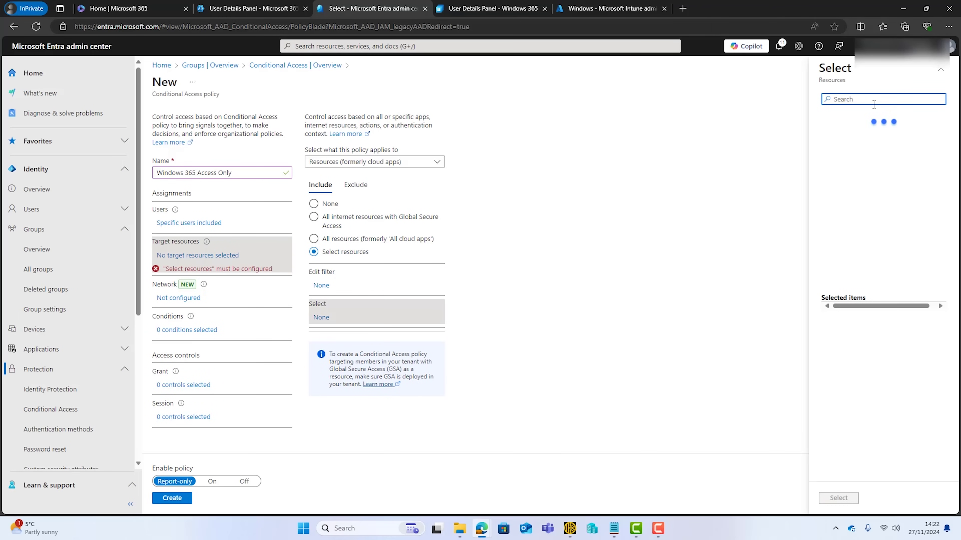
{"action": "type", "text": "office 365"}
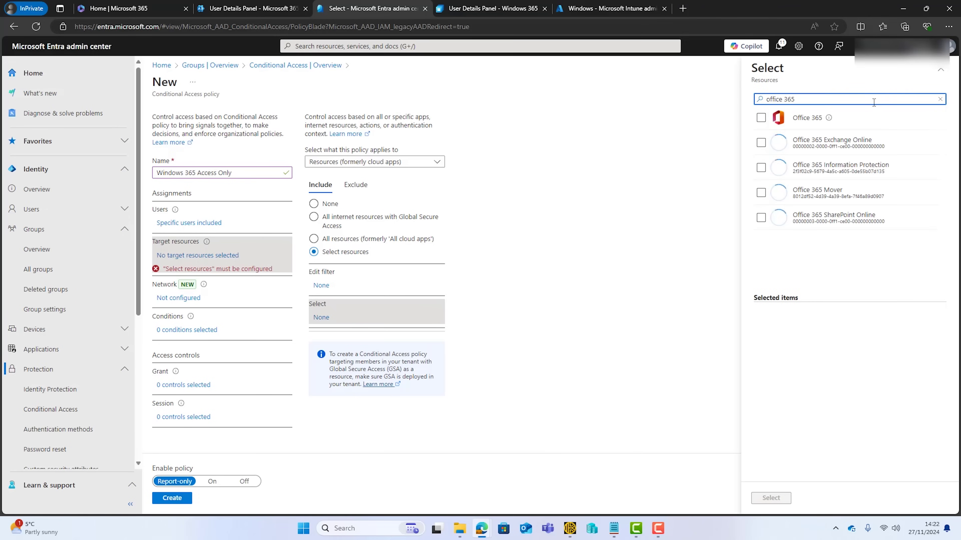
{"action": "left_click", "coordinate": [760, 118]}
{"action": "left_click", "coordinate": [780, 498]}
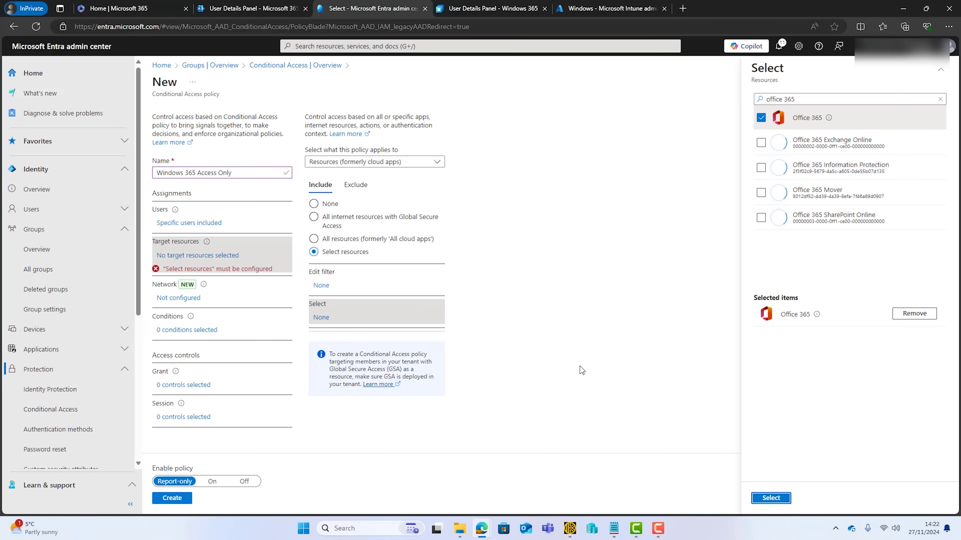
Step: Exclude the Windows 365 and Microsoft Remote Desktop resources from the policy's target resources
{"action": "left_click", "coordinate": [356, 184]}
{"action": "left_click", "coordinate": [314, 256]}
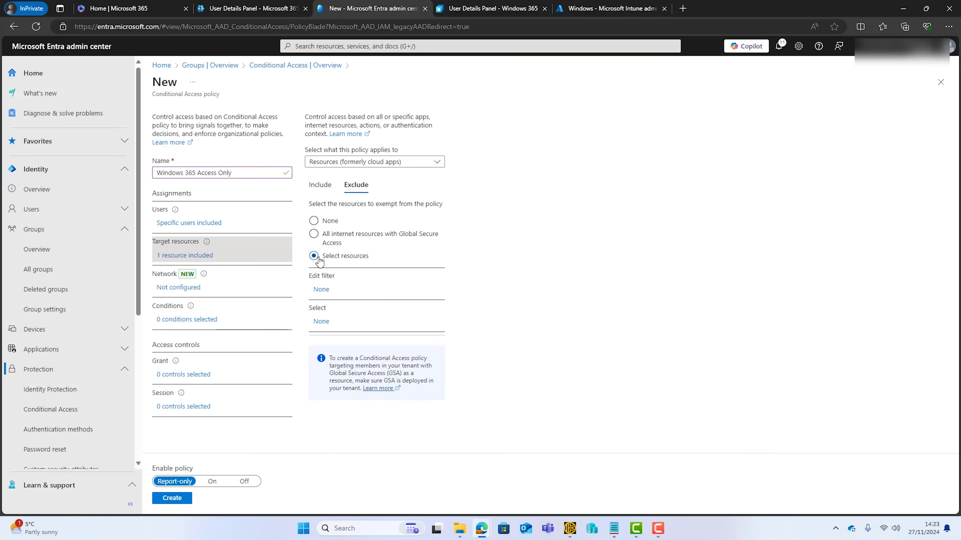
{"action": "left_click", "coordinate": [322, 323]}
{"action": "left_click", "coordinate": [837, 99]}
{"action": "type", "text": "windo"}
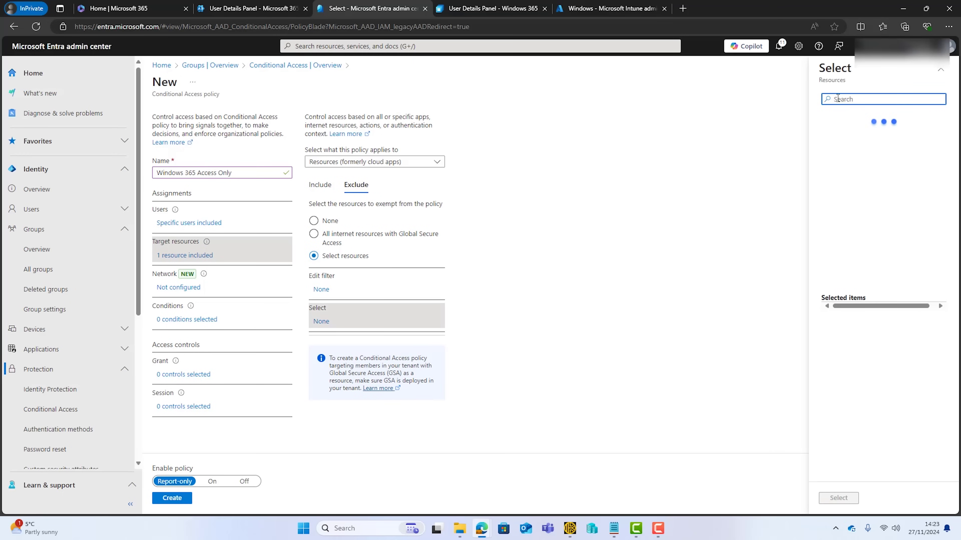
{"action": "type", "text": "ws 365"}
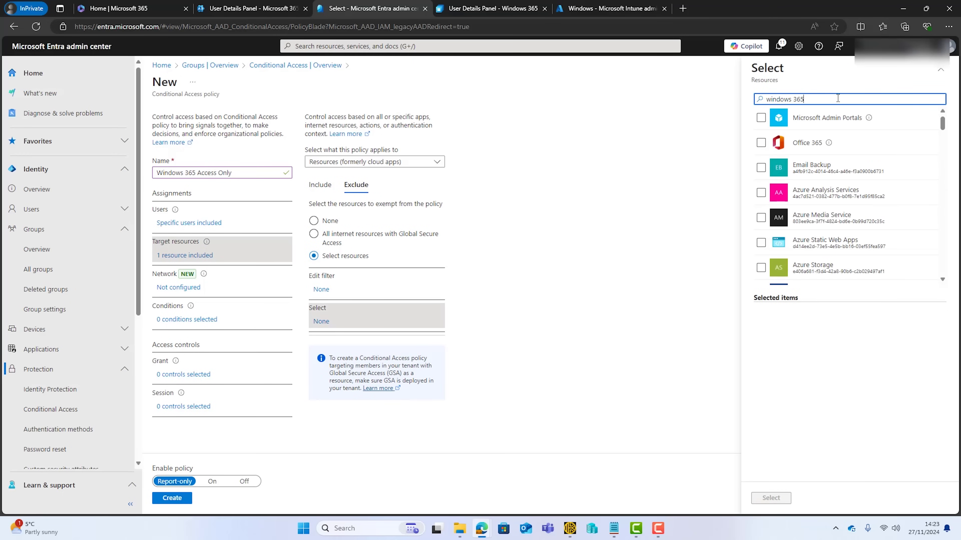
{"action": "left_click", "coordinate": [811, 114]}
{"action": "left_click_drag", "start_coordinate": [805, 99], "coordinate": [768, 98]}
{"action": "type", "text": "microsoft remote"}
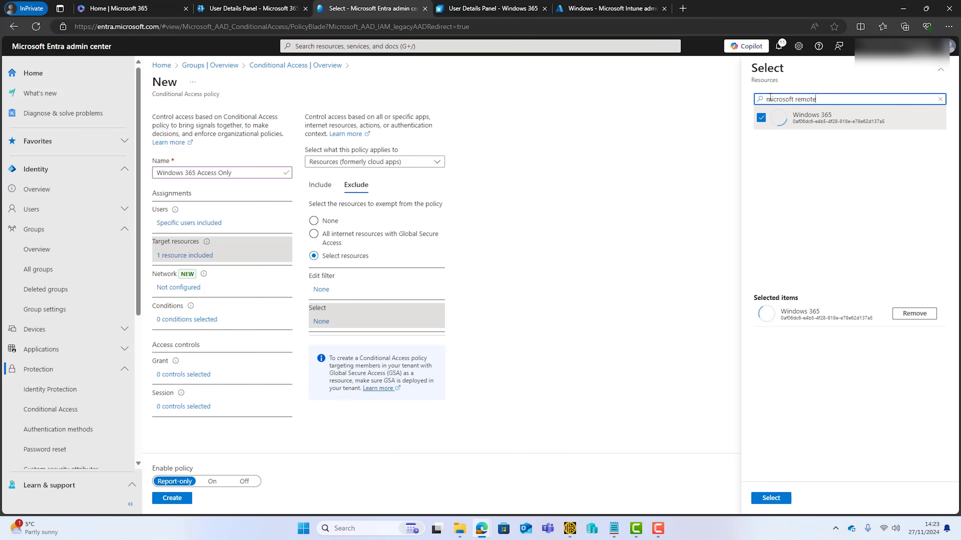
{"action": "left_click", "coordinate": [772, 117]}
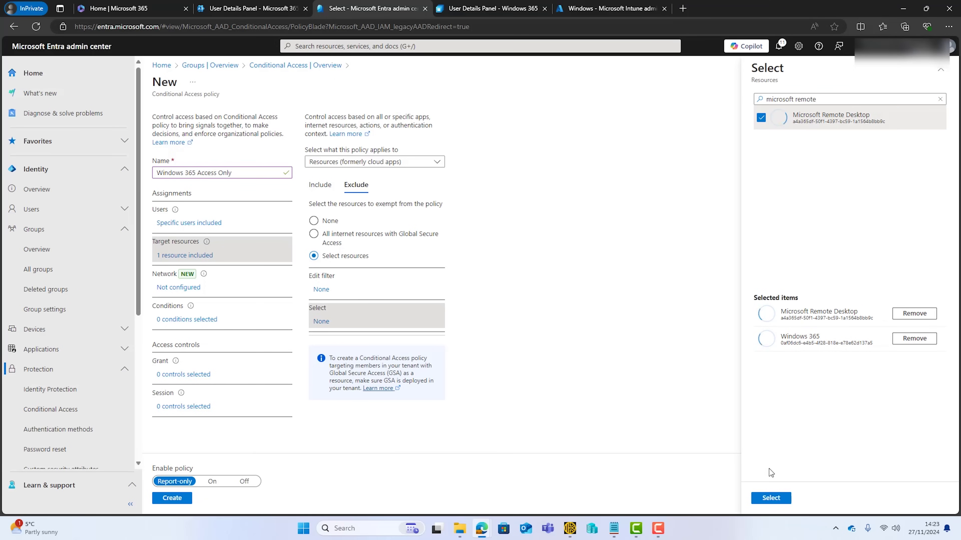
{"action": "left_click", "coordinate": [770, 498]}
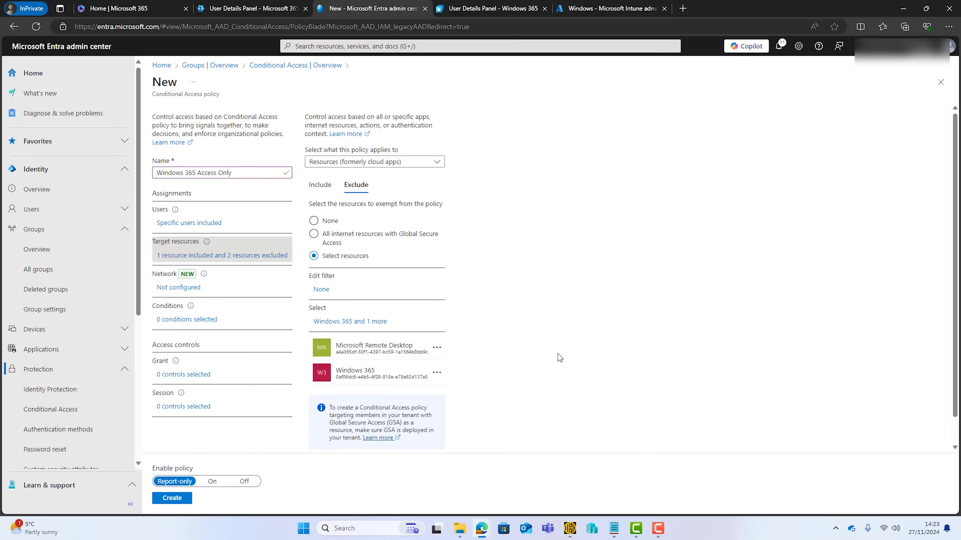
Step: Enable the policy's device filter condition and set it to exclude filtered devices from the policy
{"action": "left_click", "coordinate": [206, 320]}
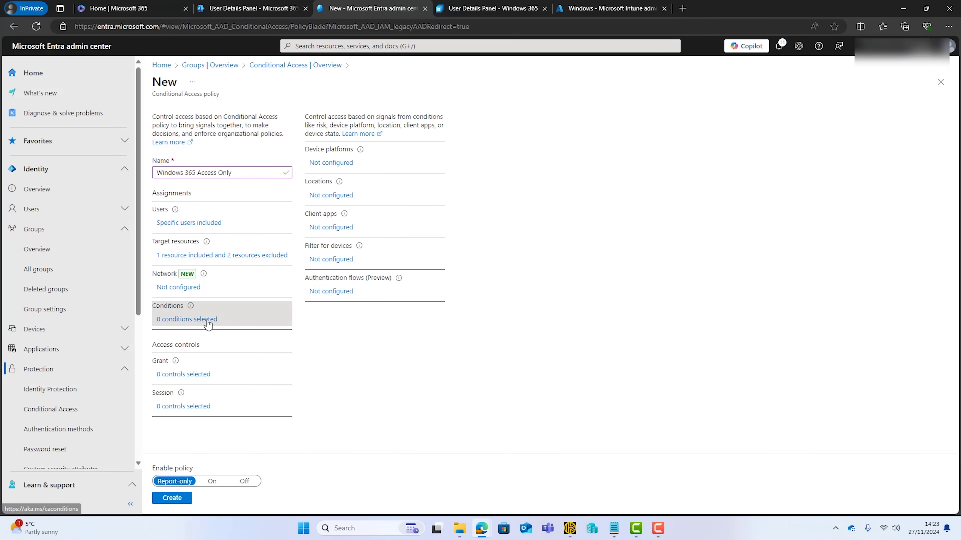
{"action": "left_click", "coordinate": [331, 260]}
{"action": "left_click", "coordinate": [557, 134]}
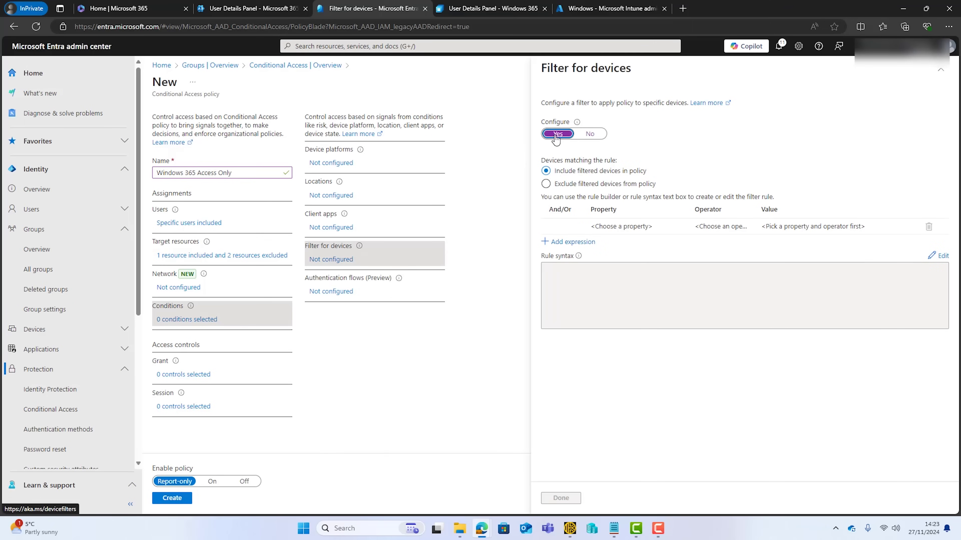
{"action": "left_click", "coordinate": [546, 184]}
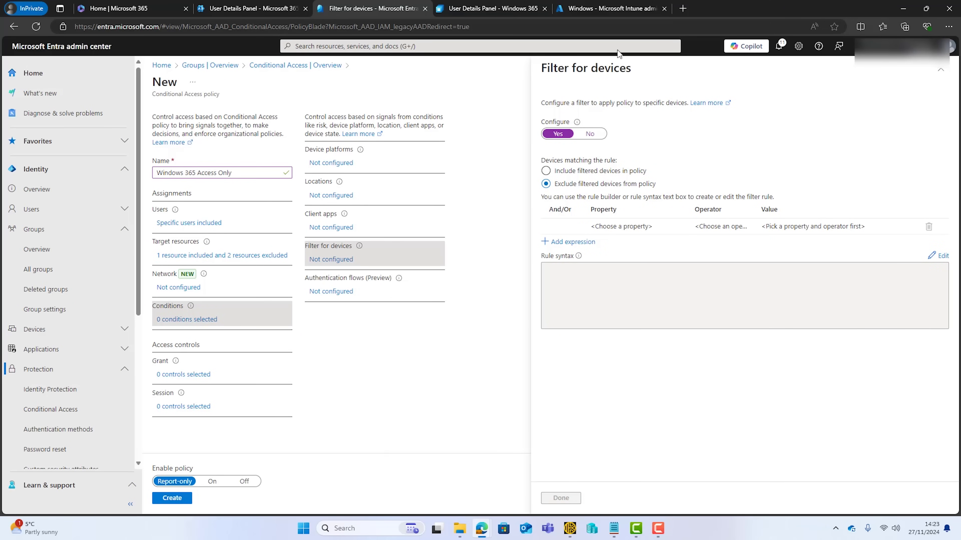
Step: Switch to the Intune admin center and check the device model of the Cloud PC CPC-windo-5CJ22
{"action": "left_click", "coordinate": [613, 8]}
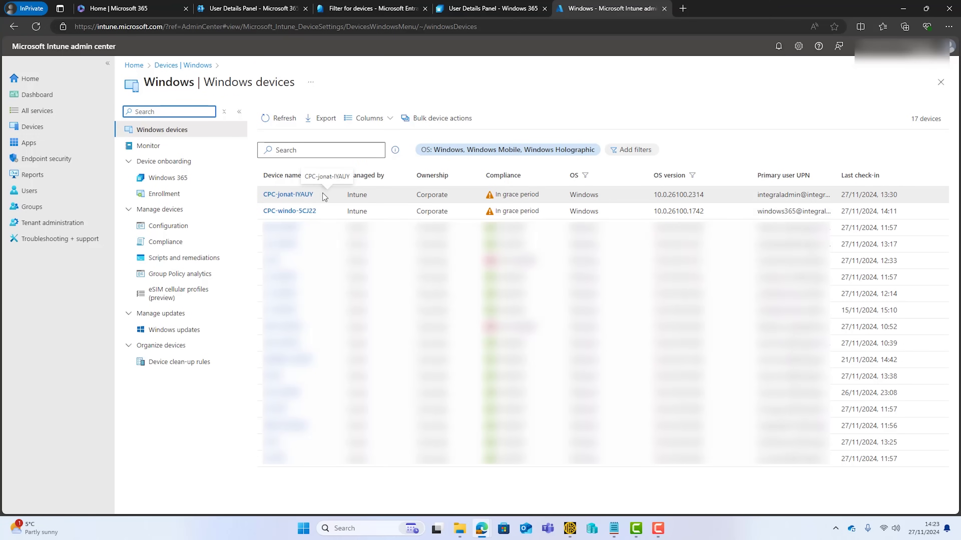
{"action": "left_click", "coordinate": [306, 209]}
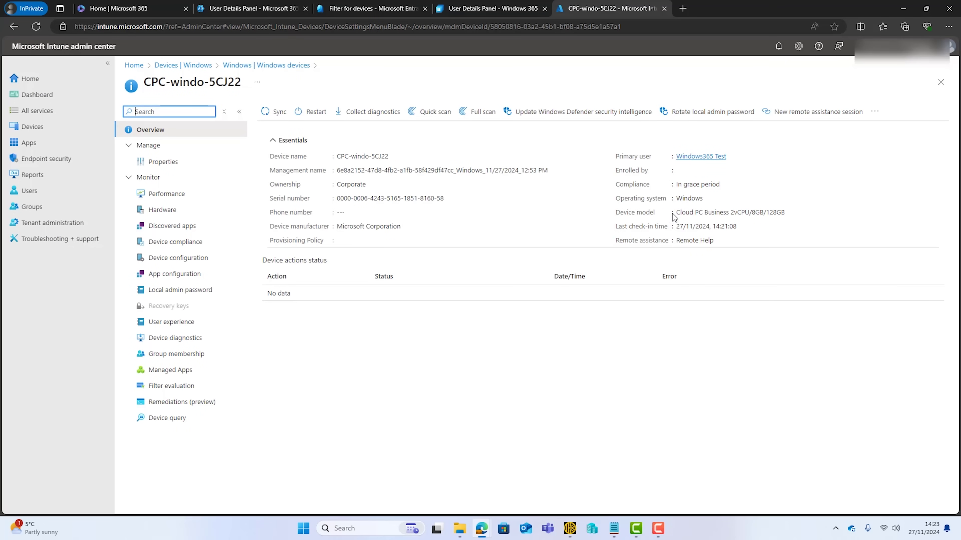
{"action": "left_click_drag", "start_coordinate": [676, 212], "coordinate": [705, 212]}
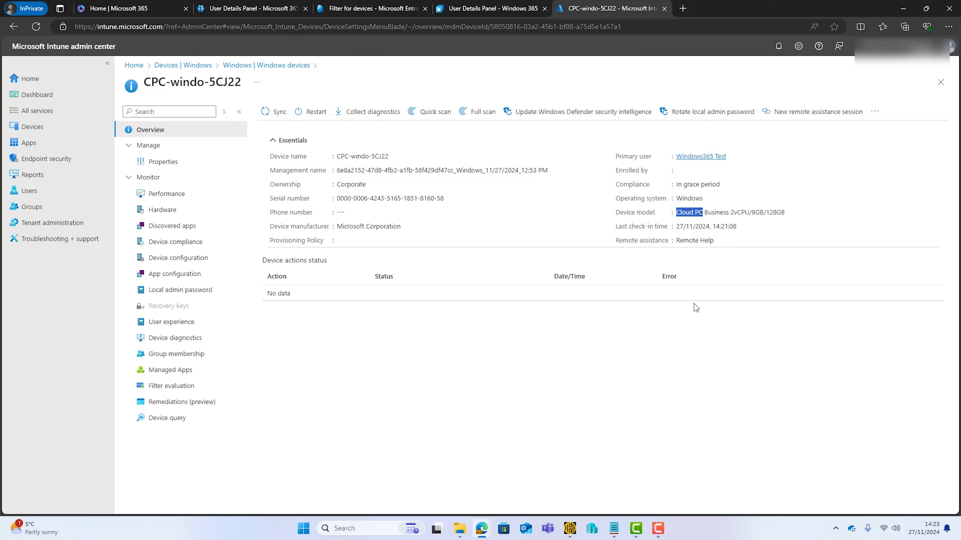
{"action": "left_click", "coordinate": [661, 308]}
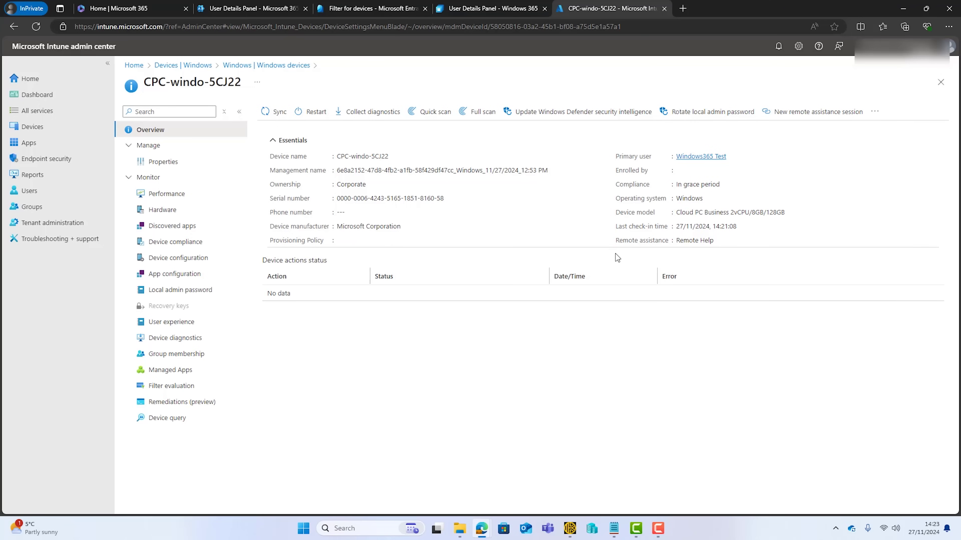
Step: Switch back to the Entra admin center and define the policy's device filter as Model starts with "Cloud PC"
{"action": "left_click", "coordinate": [372, 7]}
{"action": "left_click", "coordinate": [635, 227]}
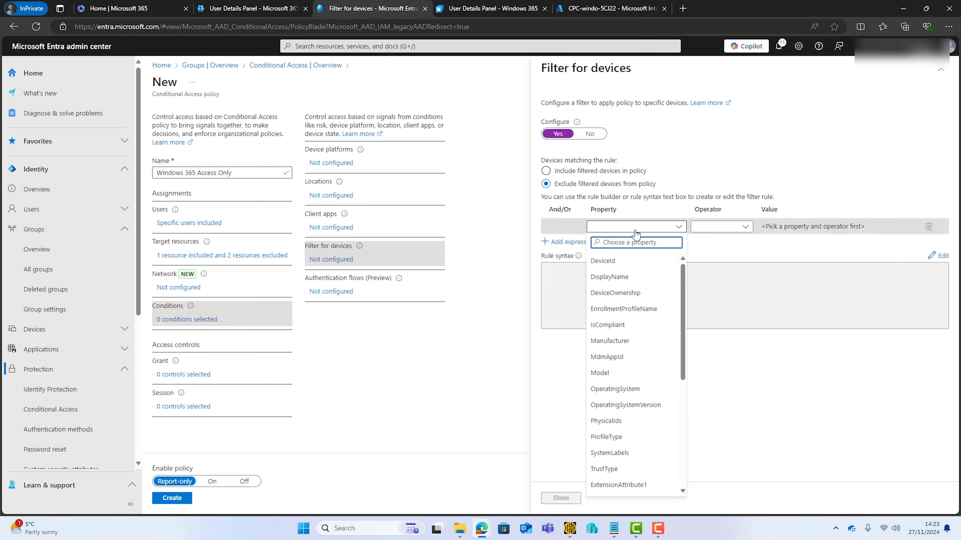
{"action": "left_click", "coordinate": [613, 373]}
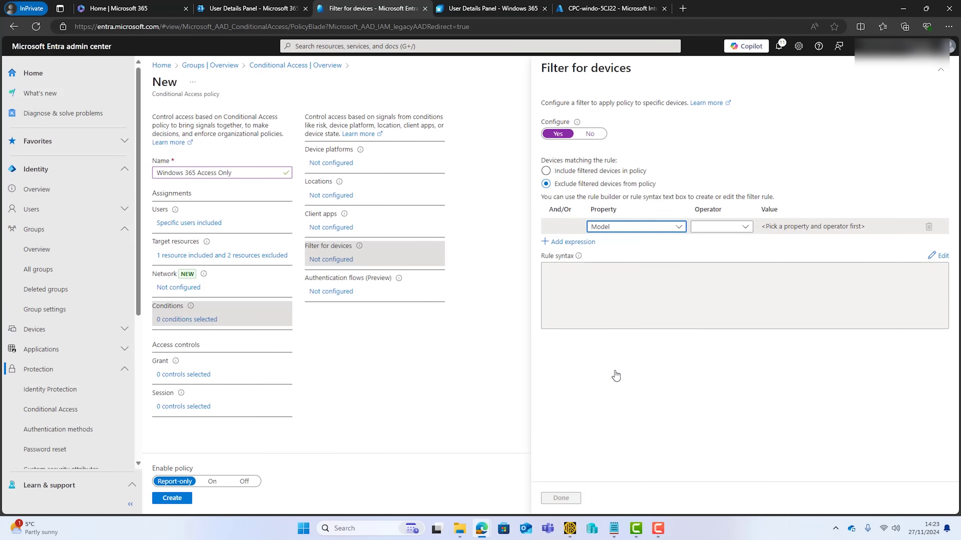
{"action": "left_click", "coordinate": [739, 231]}
{"action": "left_click", "coordinate": [713, 272]}
{"action": "left_click", "coordinate": [781, 229]}
{"action": "type", "text": "Cloud PC"}
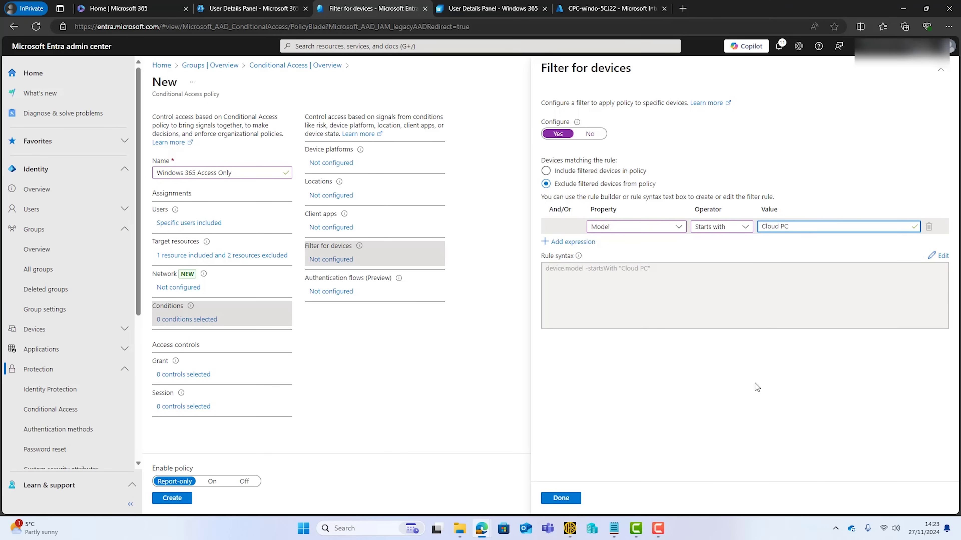
{"action": "left_click", "coordinate": [560, 498]}
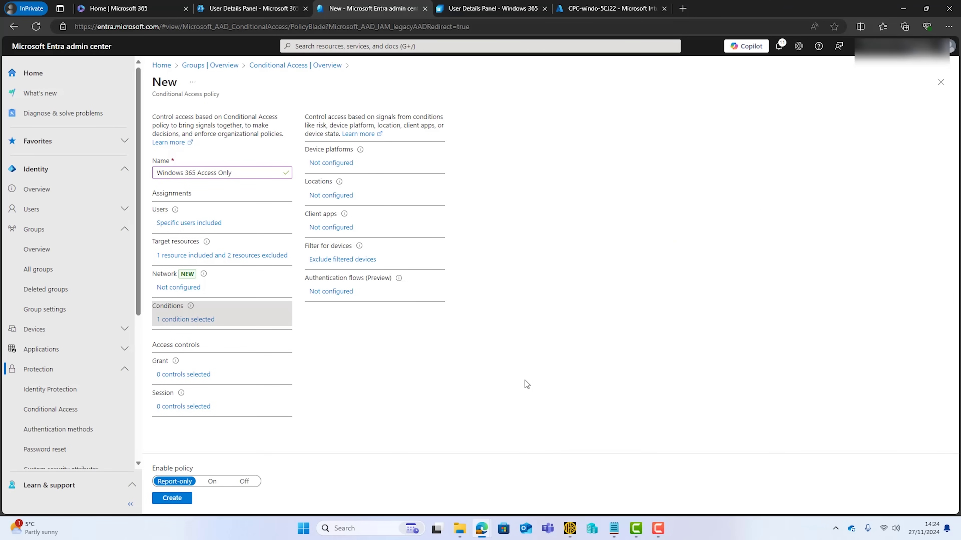
Step: Set the policy's grant control to block access and create the policy with its state set to On
{"action": "left_click", "coordinate": [193, 374]}
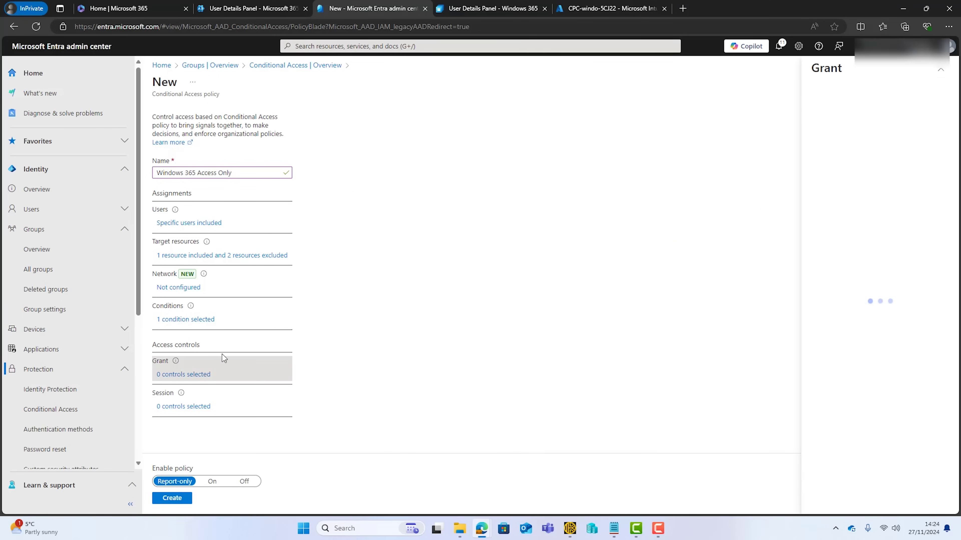
{"action": "left_click", "coordinate": [817, 130]}
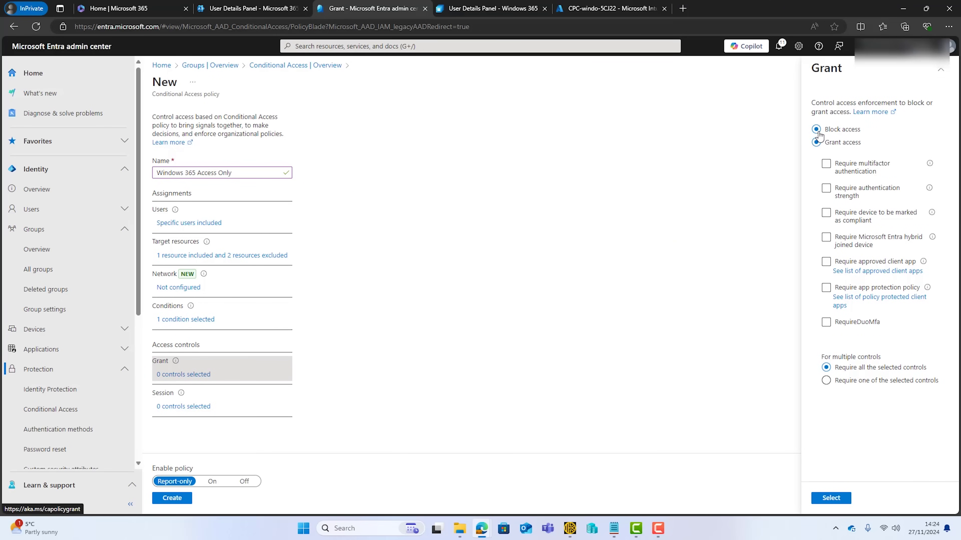
{"action": "left_click", "coordinate": [831, 498]}
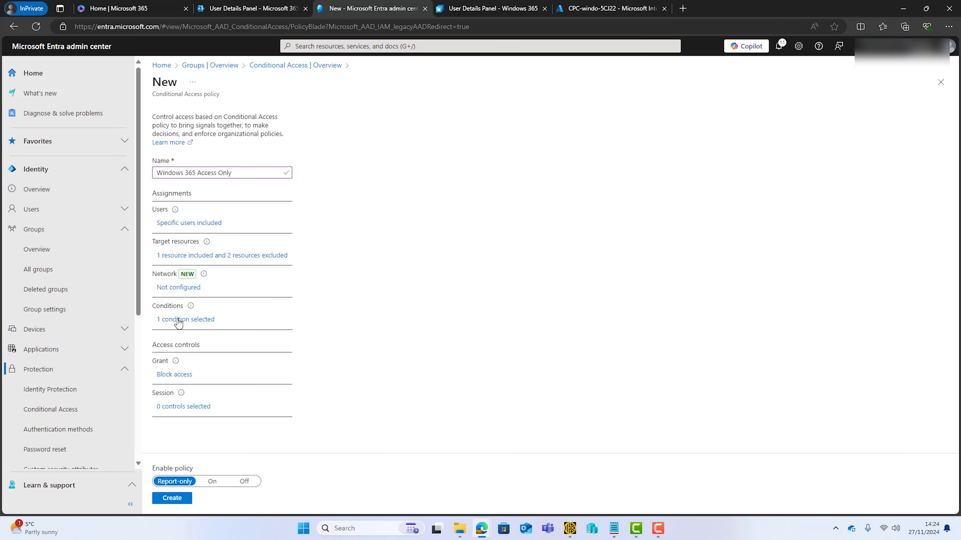
{"action": "left_click", "coordinate": [214, 482]}
{"action": "left_click", "coordinate": [180, 501]}
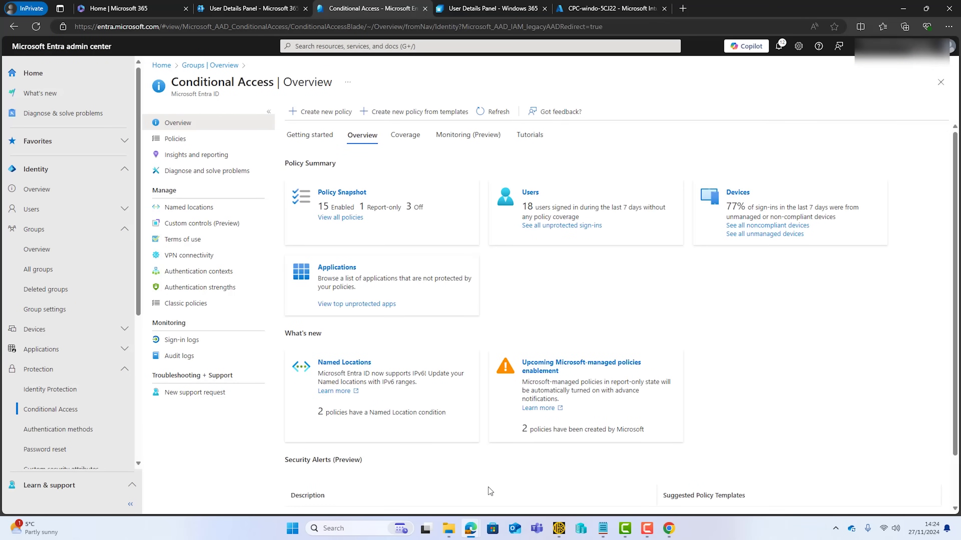
Step: Switch to the Chrome incognito window and open the Microsoft sign-in page at login.microsoftonline.com
{"action": "left_click", "coordinate": [668, 528]}
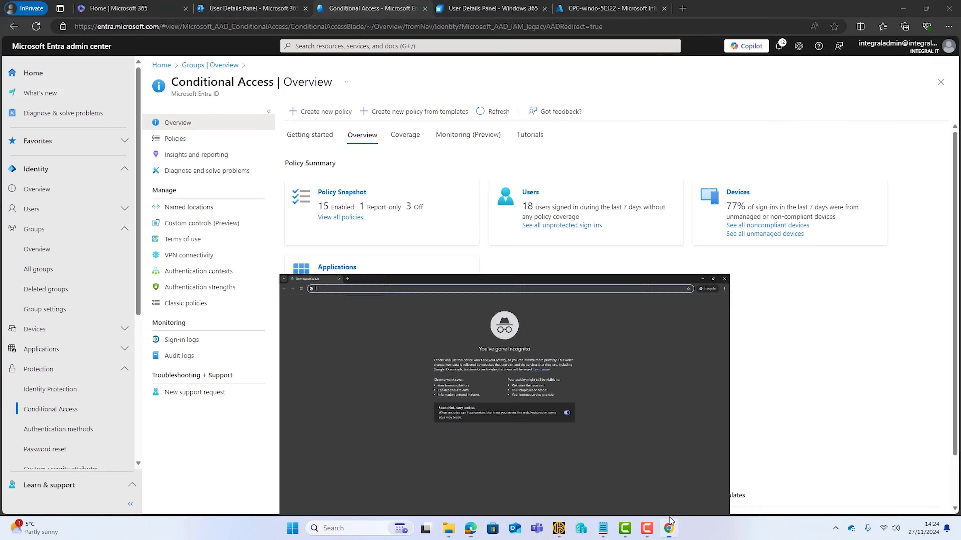
{"action": "type", "text": "https:/"}
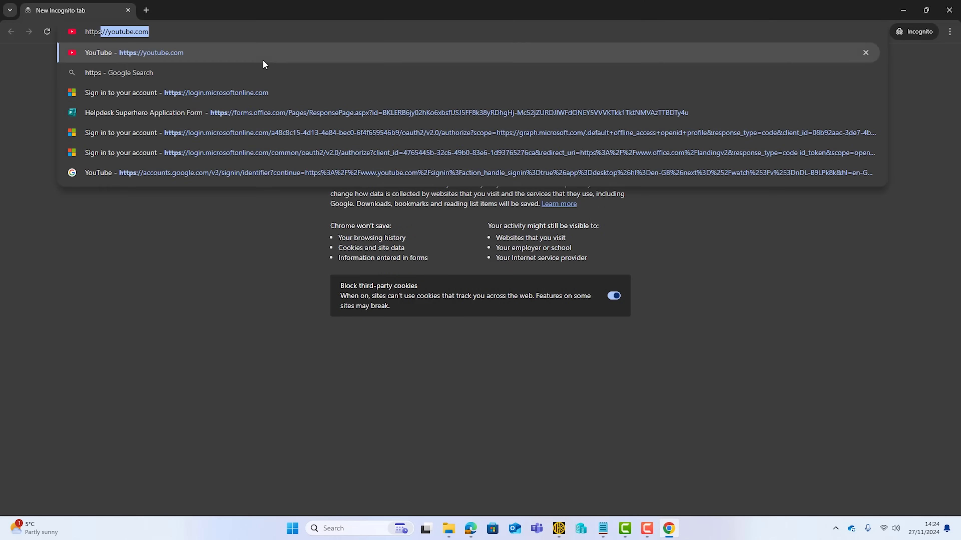
{"action": "type", "text": "/log"}
{"action": "key", "text": "Return"}
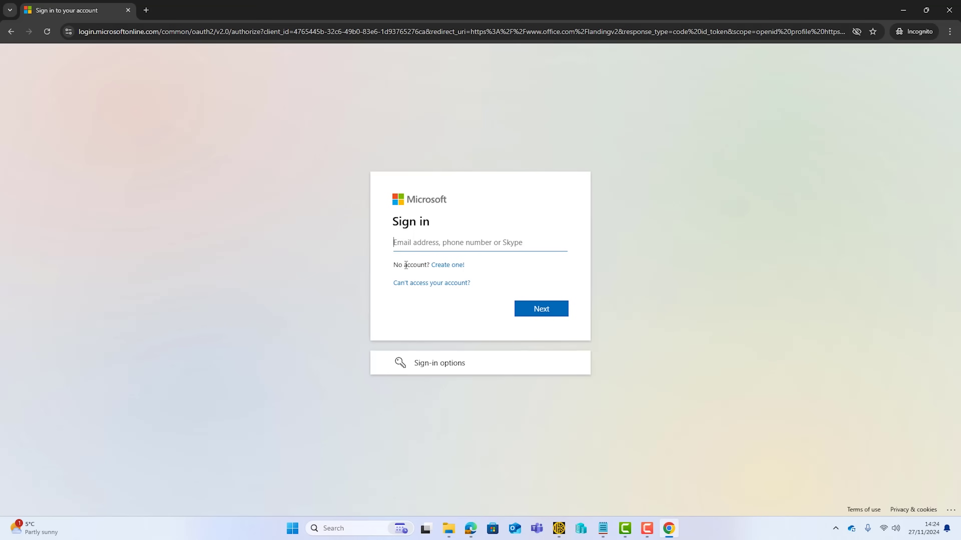
Step: Try to sign in to Office from the local device with the test user's e-mail and account password
{"action": "key", "text": "ctrl+v"}
{"action": "left_click", "coordinate": [547, 309]}
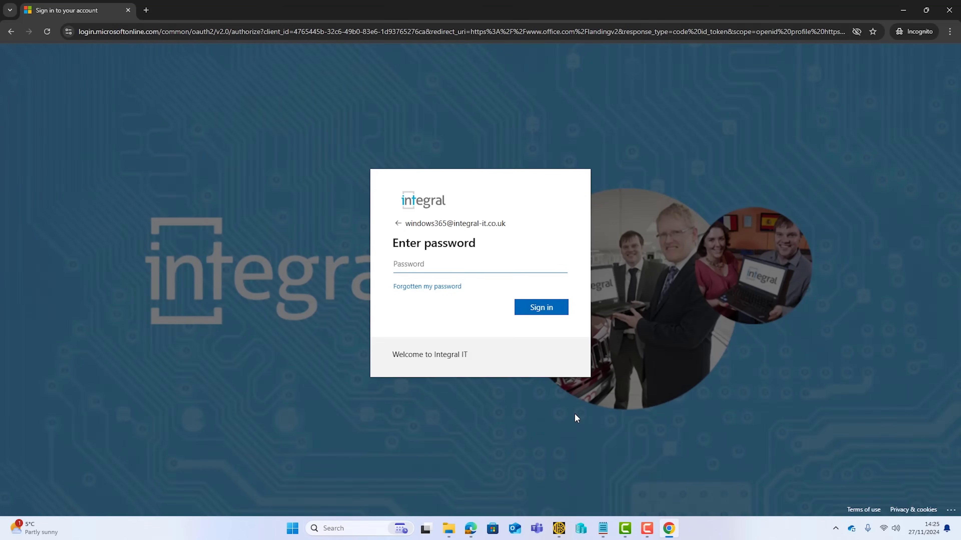
{"action": "key", "text": "ctrl+v"}
{"action": "left_click", "coordinate": [545, 314]}
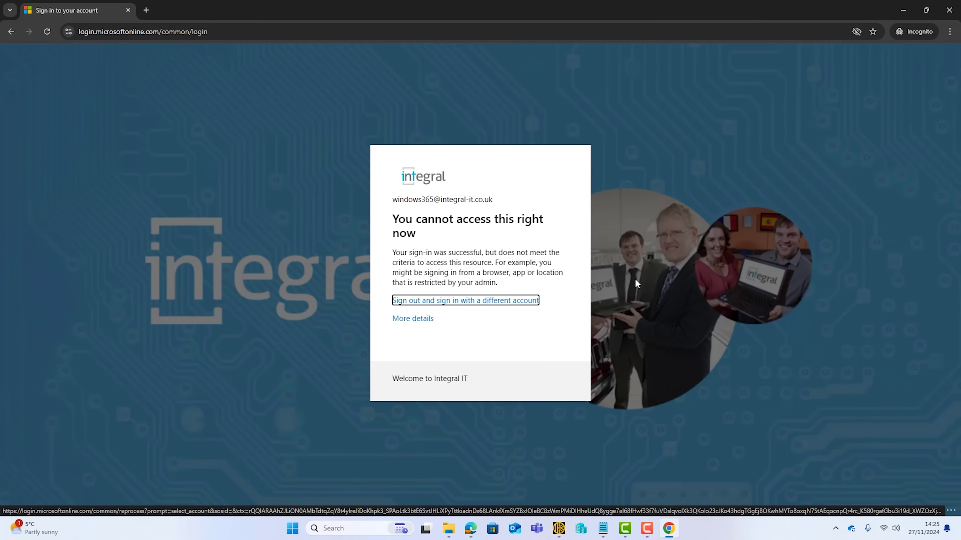
Step: Open windows365.microsoft.com in a new browser tab and close the tab with the earlier Office sign-in
{"action": "left_click", "coordinate": [146, 10]}
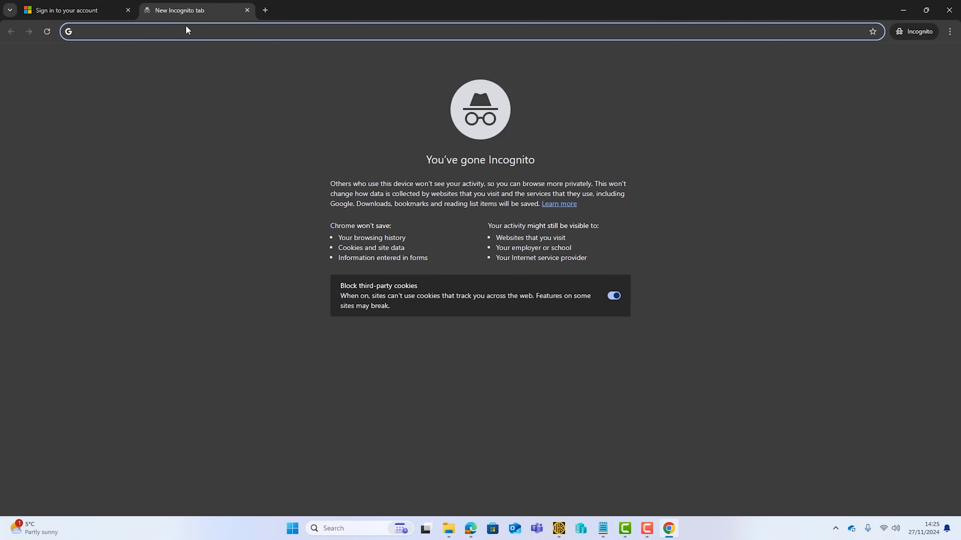
{"action": "type", "text": "windows365.microsoft.com"}
{"action": "key", "text": "Return"}
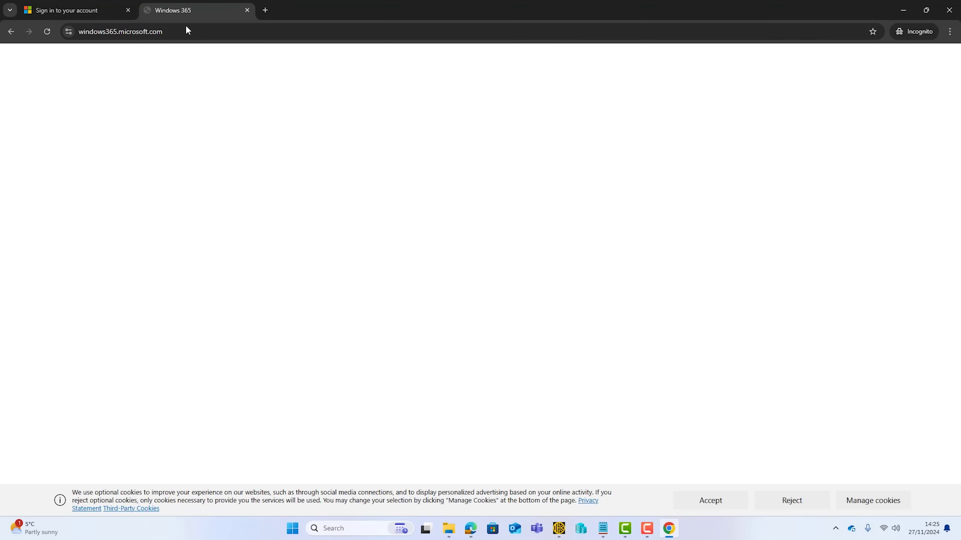
{"action": "key", "text": "ctrl+w"}
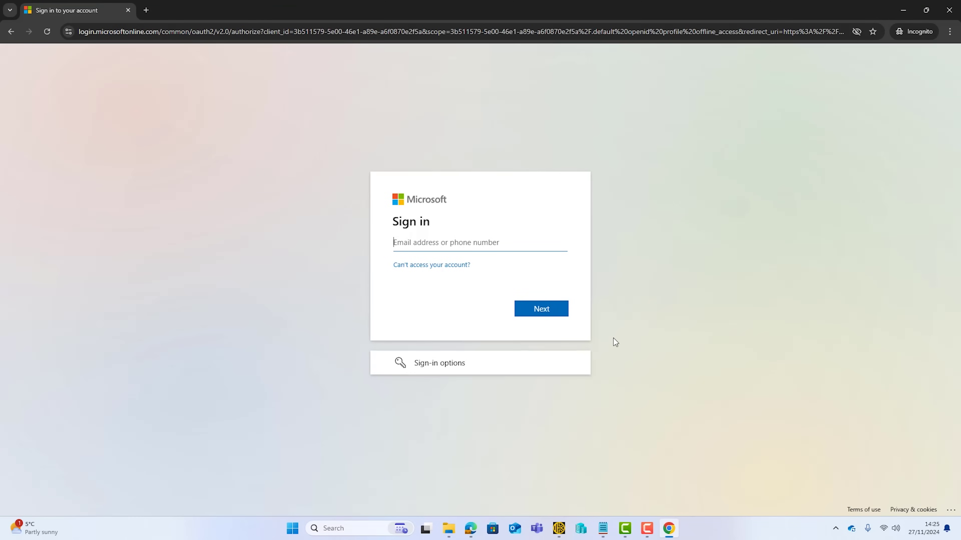
Step: Sign in to Windows 365 with the test user's e-mail and account password
{"action": "key", "text": "ctrl+v"}
{"action": "left_click", "coordinate": [529, 313]}
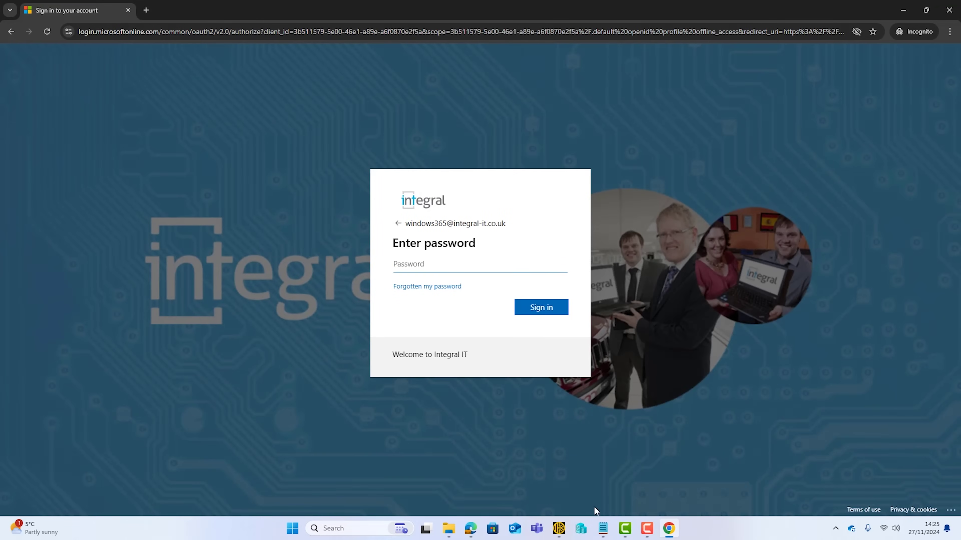
{"action": "key", "text": "ctrl+v"}
{"action": "left_click", "coordinate": [543, 308]}
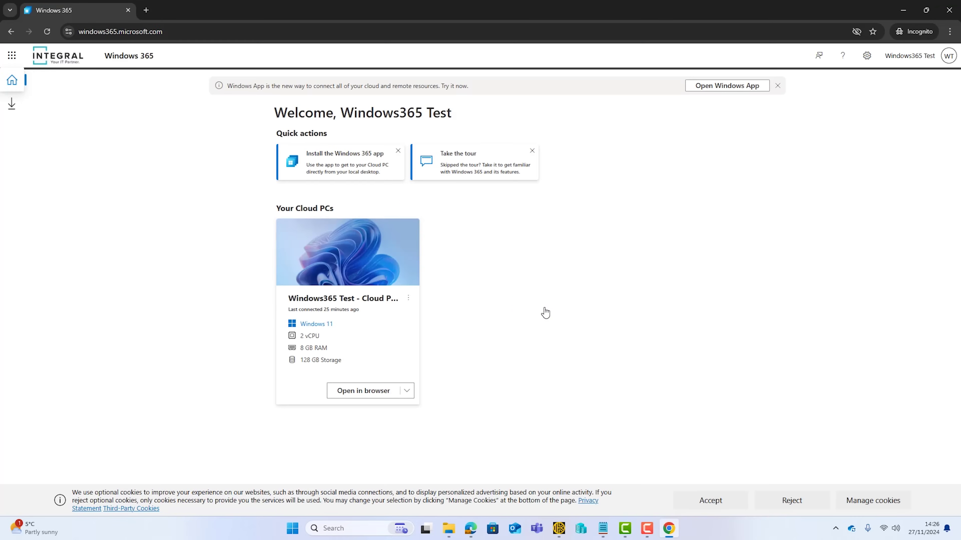
Step: Connect to the test user's Cloud PC in the browser with the default session settings and allow location access on every visit
{"action": "left_click", "coordinate": [380, 394]}
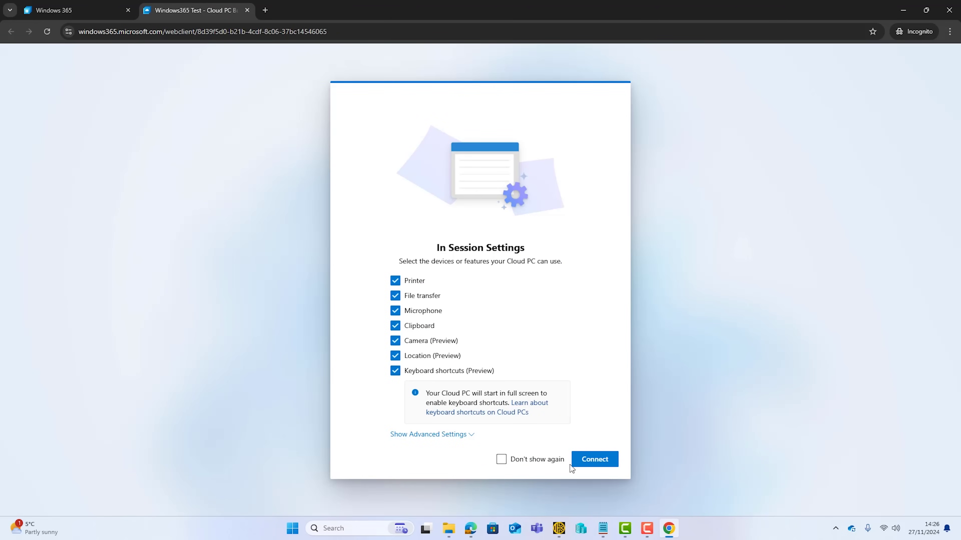
{"action": "left_click", "coordinate": [606, 461]}
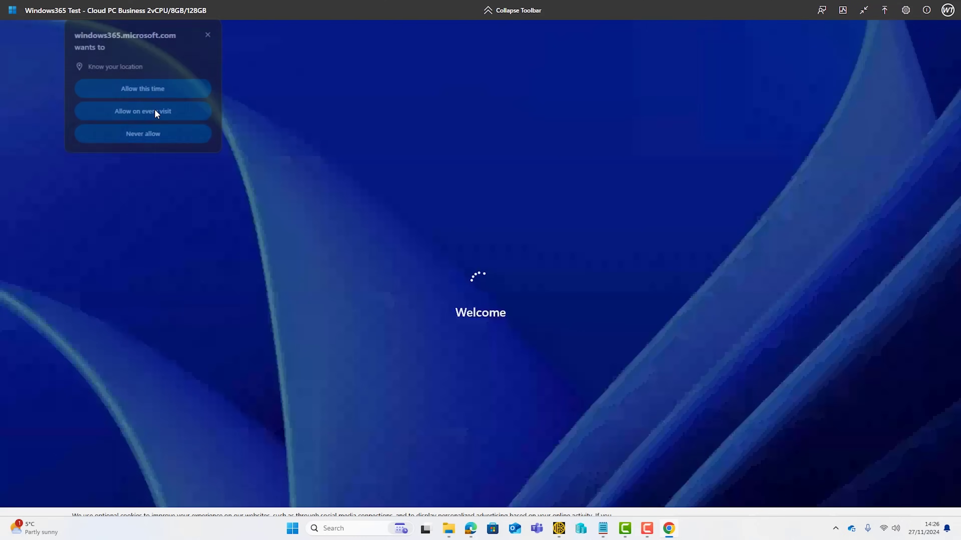
{"action": "left_click", "coordinate": [156, 110]}
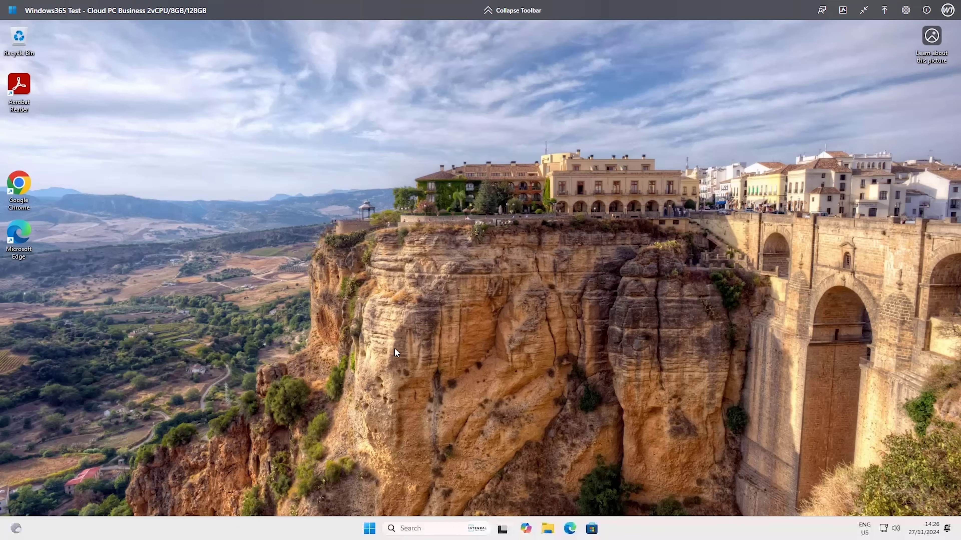
Step: Open Outlook (new) on the Cloud PC and collapse its welcome tips to check mailbox access
{"action": "left_click", "coordinate": [364, 528]}
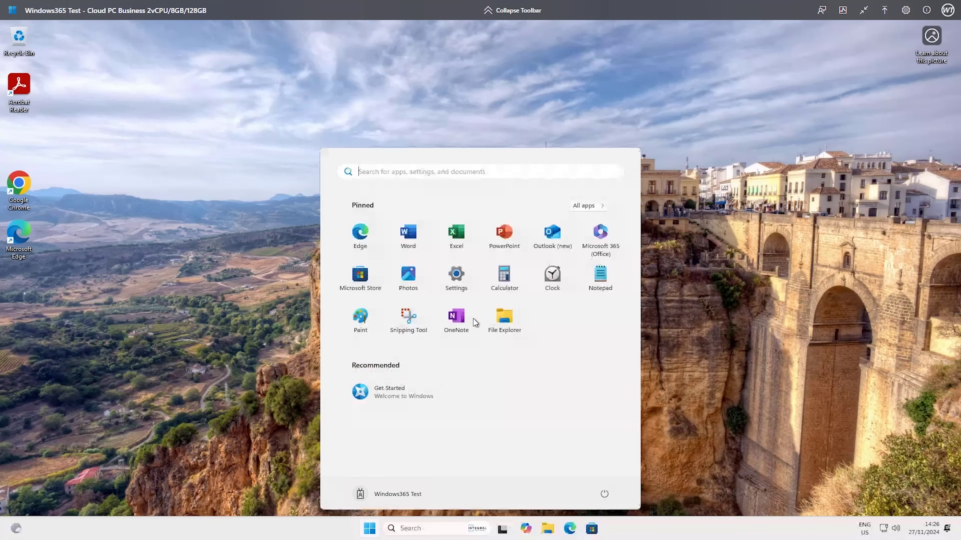
{"action": "left_click", "coordinate": [662, 273]}
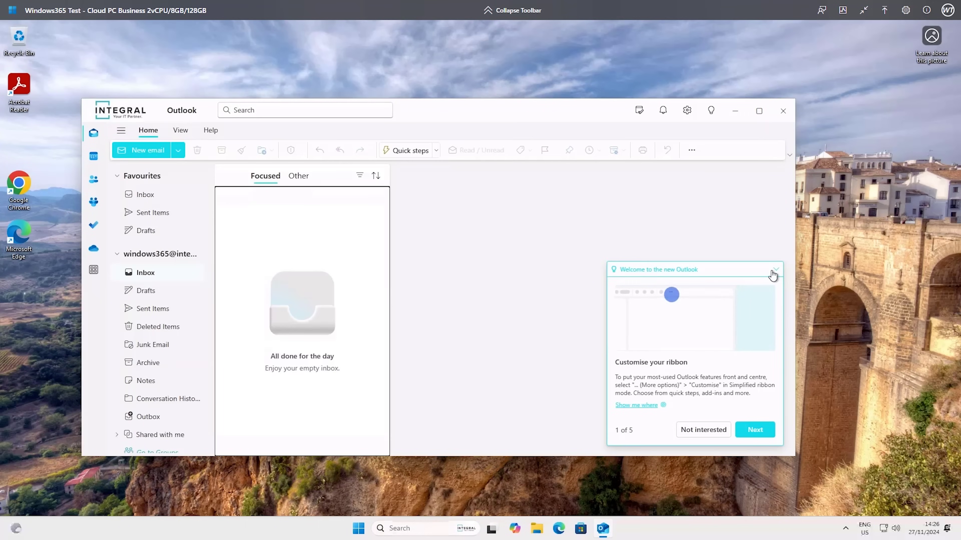
{"action": "left_click", "coordinate": [773, 276]}
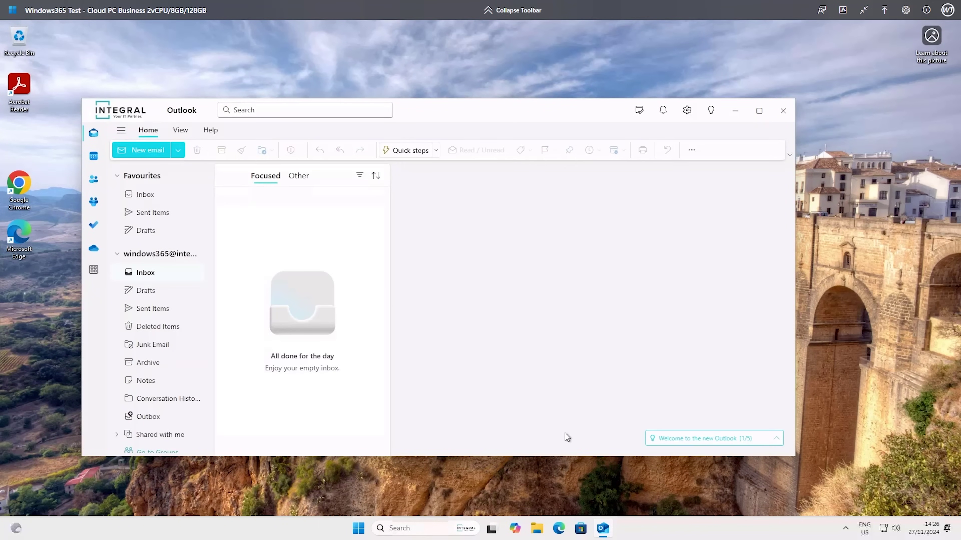
Step: Search for "teams" on the Cloud PC and open Microsoft Teams to check access
{"action": "left_click", "coordinate": [394, 529]}
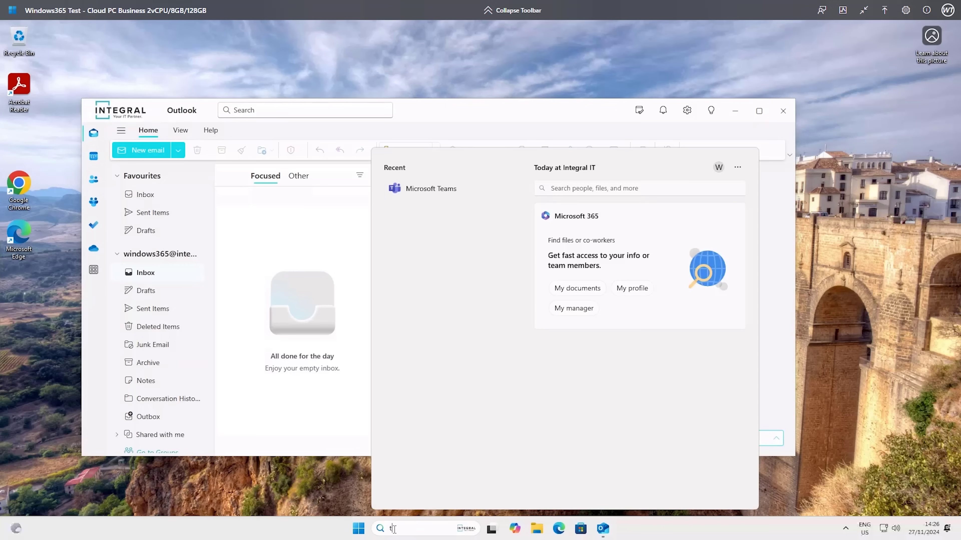
{"action": "type", "text": "teams"}
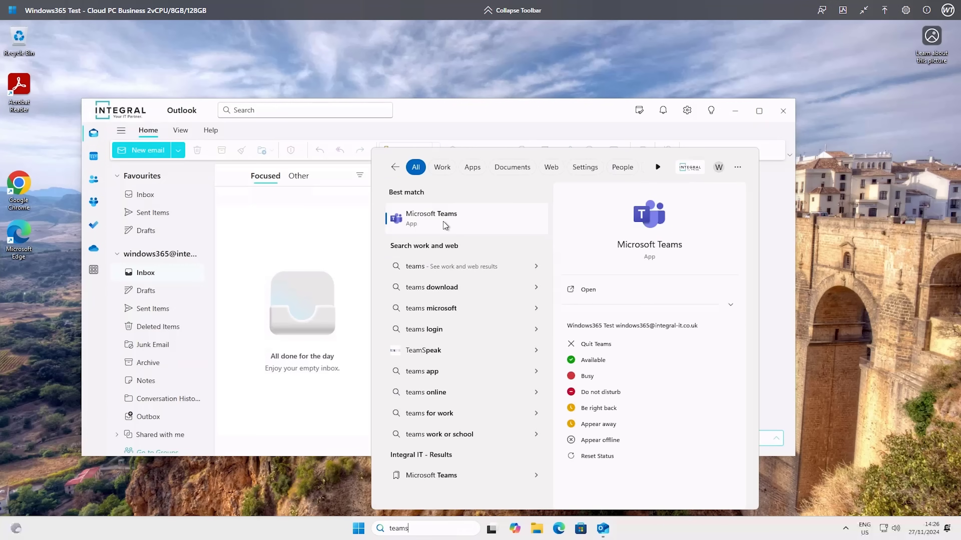
{"action": "left_click", "coordinate": [445, 224]}
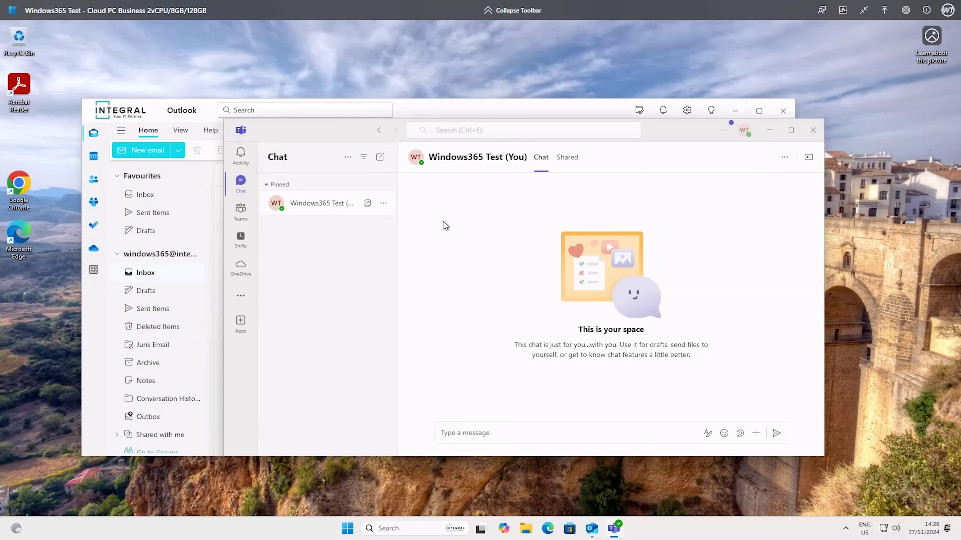